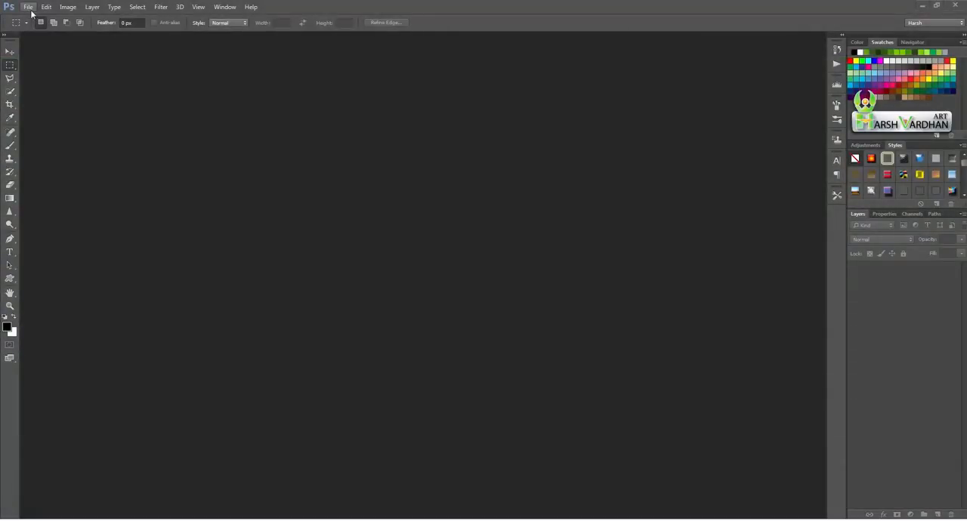
- Create a new 851 × 315 pixel RGB document at 72 pixels/inch with a white background
{"action": "left_click", "coordinate": [32, 11]}
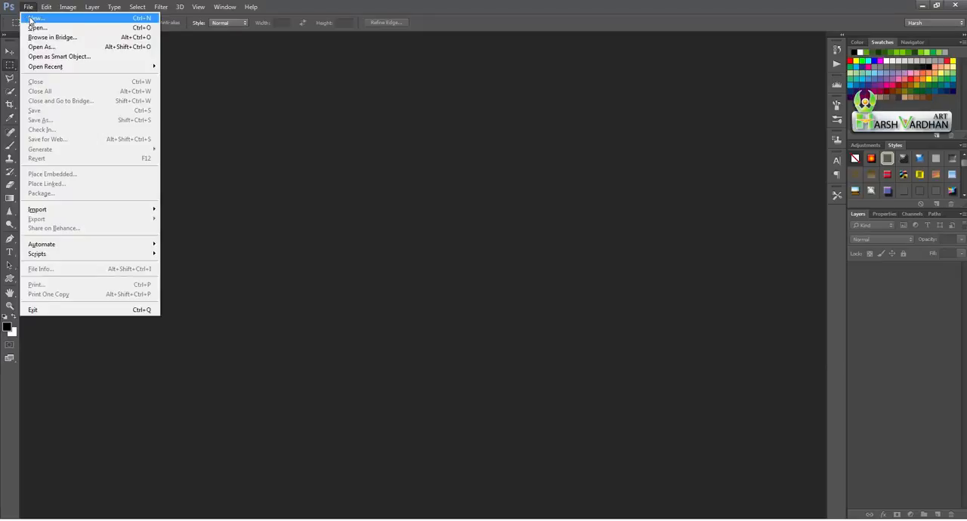
{"action": "left_click", "coordinate": [31, 18]}
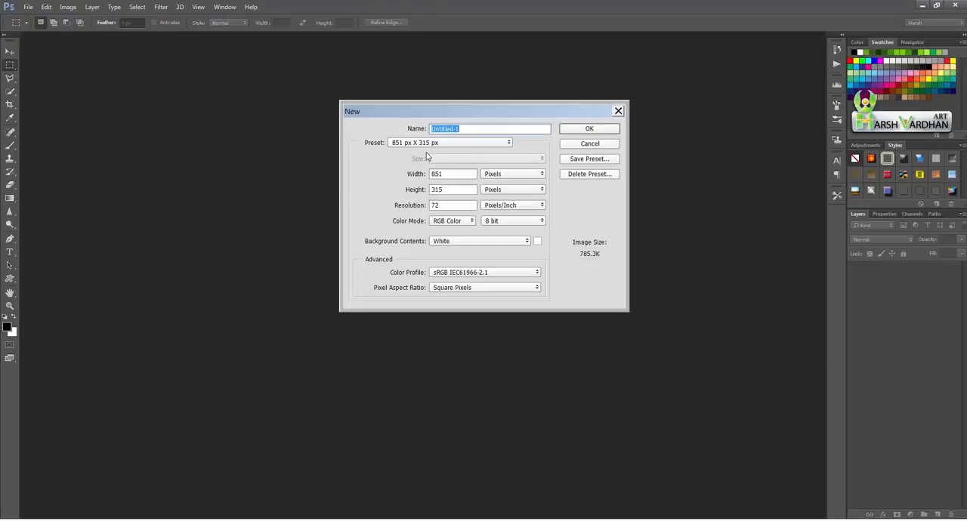
{"action": "double_click", "coordinate": [435, 176]}
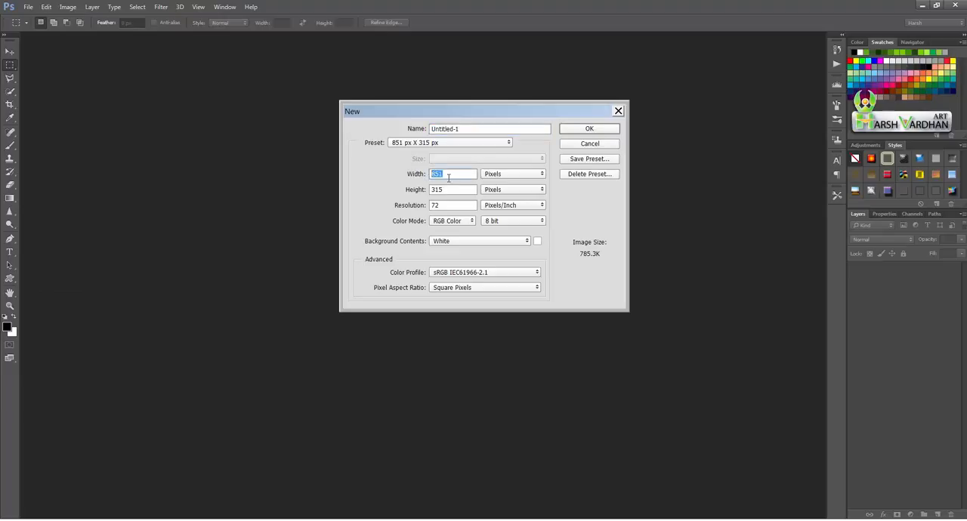
{"action": "double_click", "coordinate": [453, 190]}
{"action": "left_click", "coordinate": [449, 207]}
{"action": "left_click", "coordinate": [588, 130]}
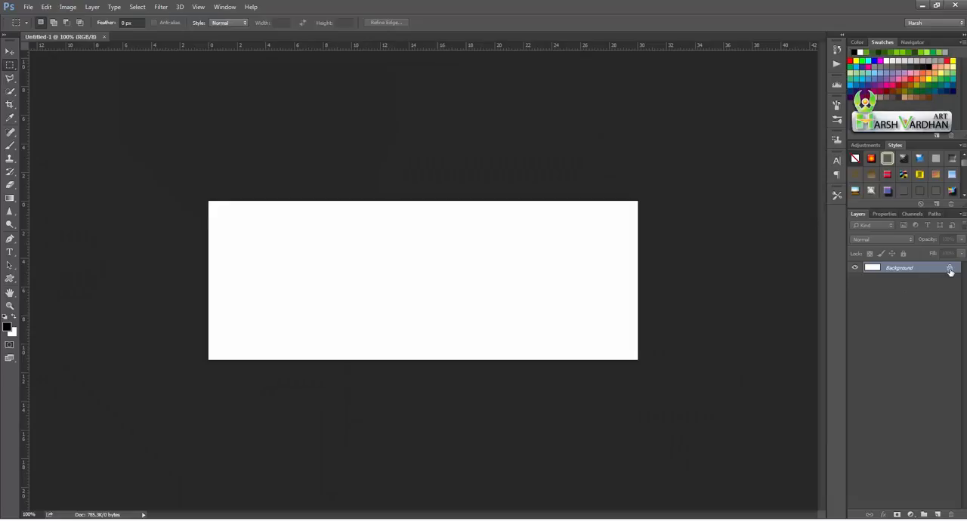
- Unlock the background layer and enable a Gradient Overlay in its layer style
{"action": "left_click", "coordinate": [950, 270]}
{"action": "double_click", "coordinate": [945, 269]}
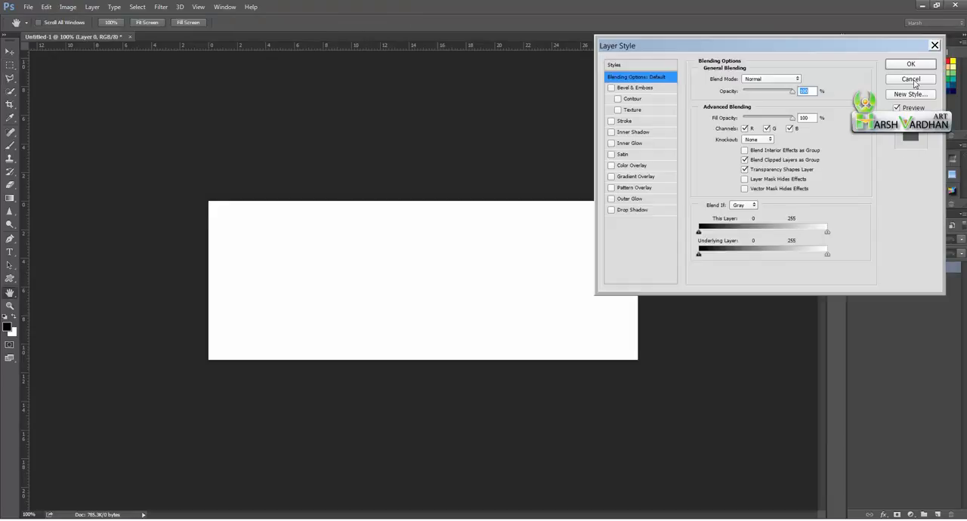
{"action": "left_click_drag", "start_coordinate": [823, 44], "coordinate": [714, 133]}
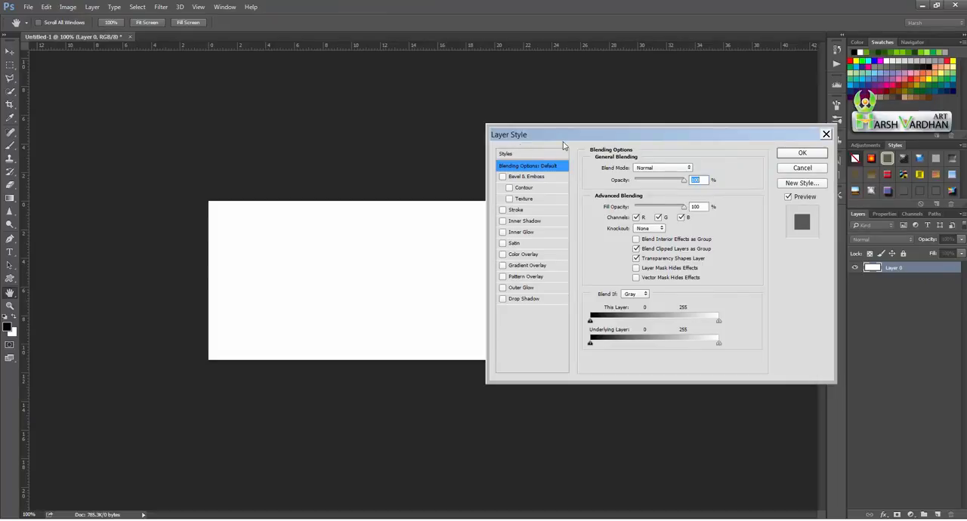
{"action": "left_click", "coordinate": [505, 270]}
{"action": "left_click", "coordinate": [522, 271]}
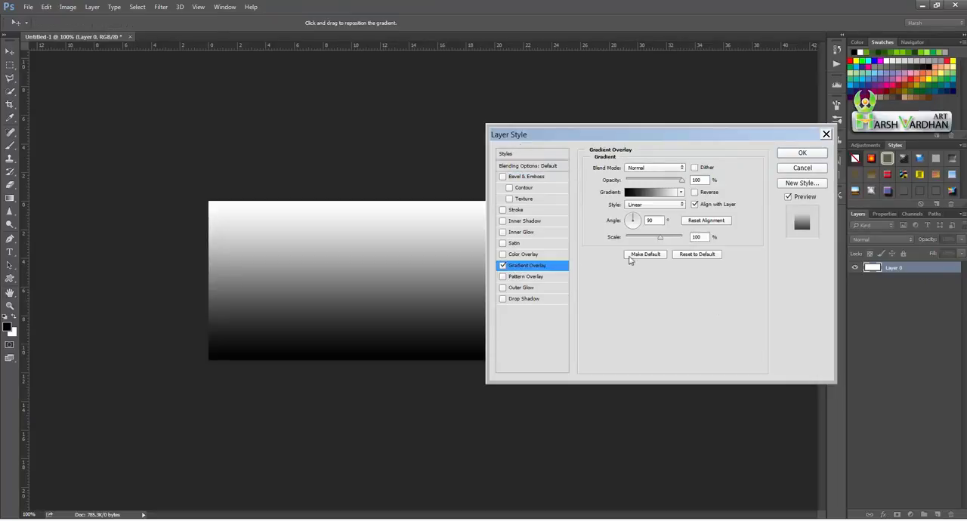
- Change the overlay gradient's black color stop to grey 8d8e8e and accept the gradient
{"action": "left_click", "coordinate": [640, 195]}
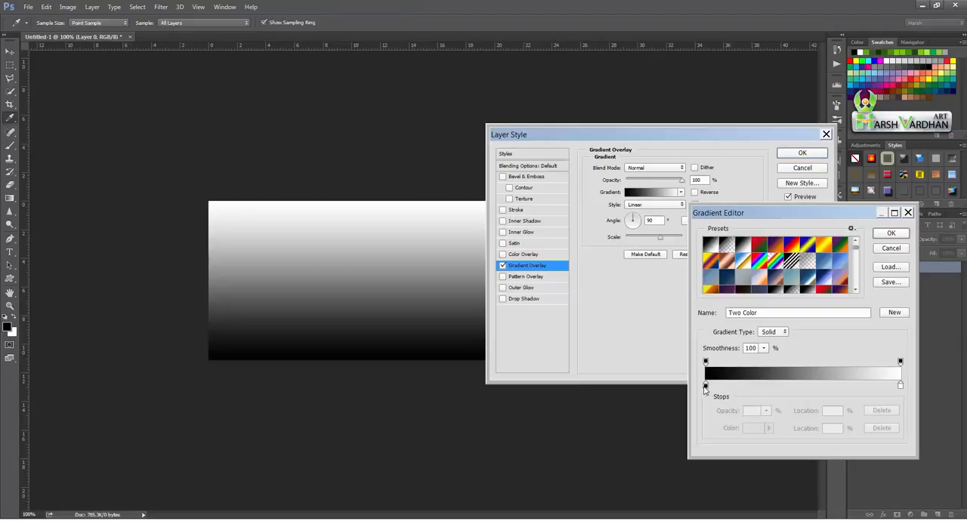
{"action": "double_click", "coordinate": [706, 385]}
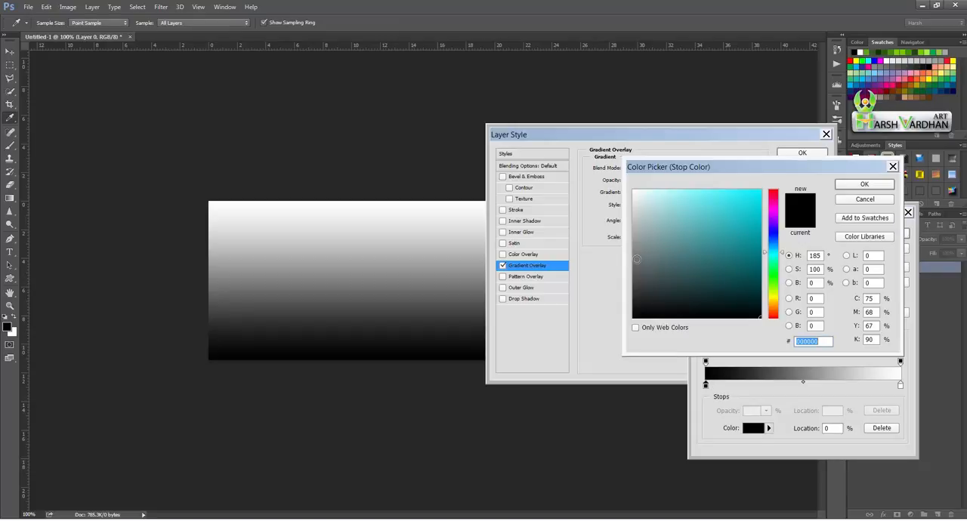
{"action": "left_click", "coordinate": [634, 244]}
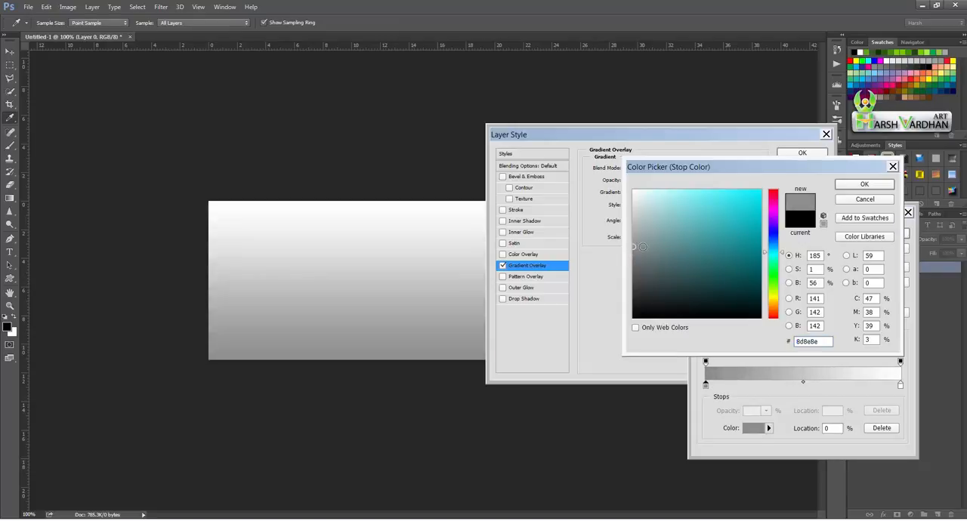
{"action": "left_click", "coordinate": [863, 185]}
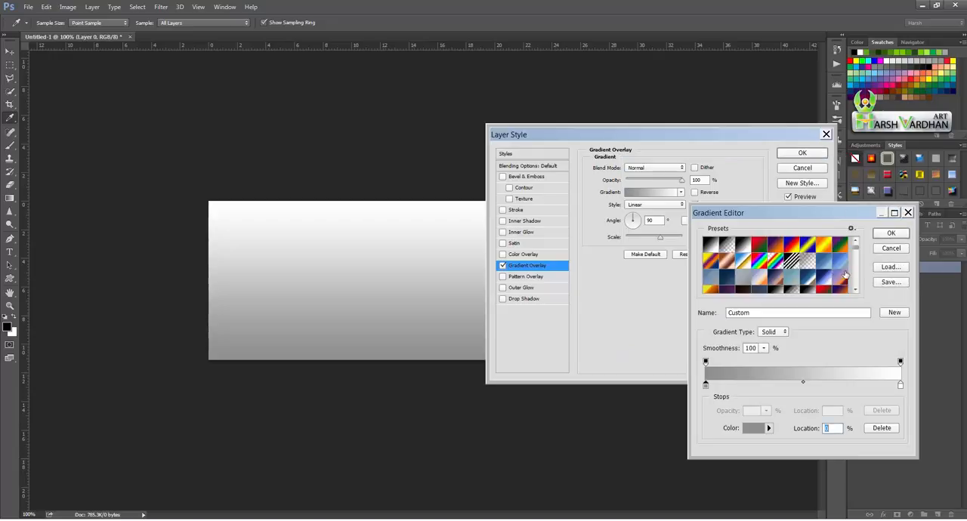
{"action": "left_click", "coordinate": [889, 236]}
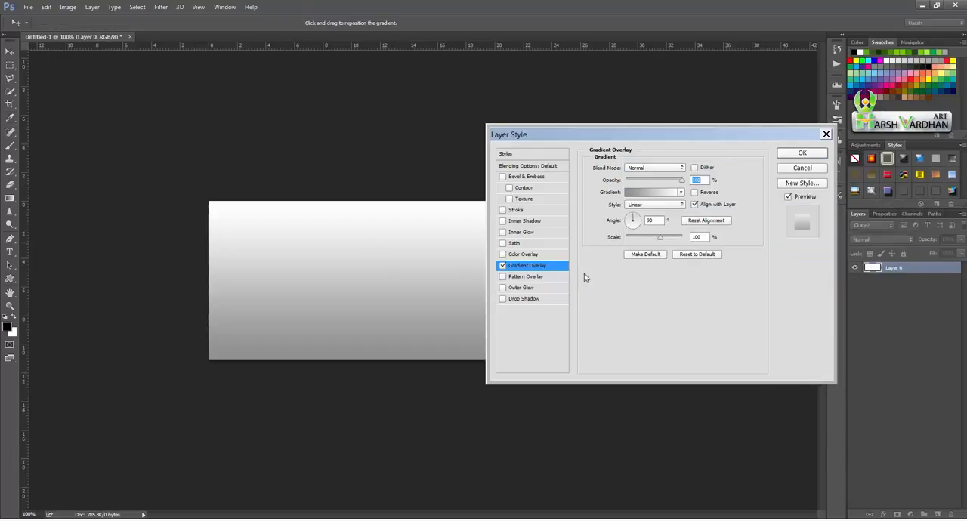
- Enable the Bevel & Emboss Texture effect on the background layer and try several texture patterns
{"action": "left_click", "coordinate": [510, 199]}
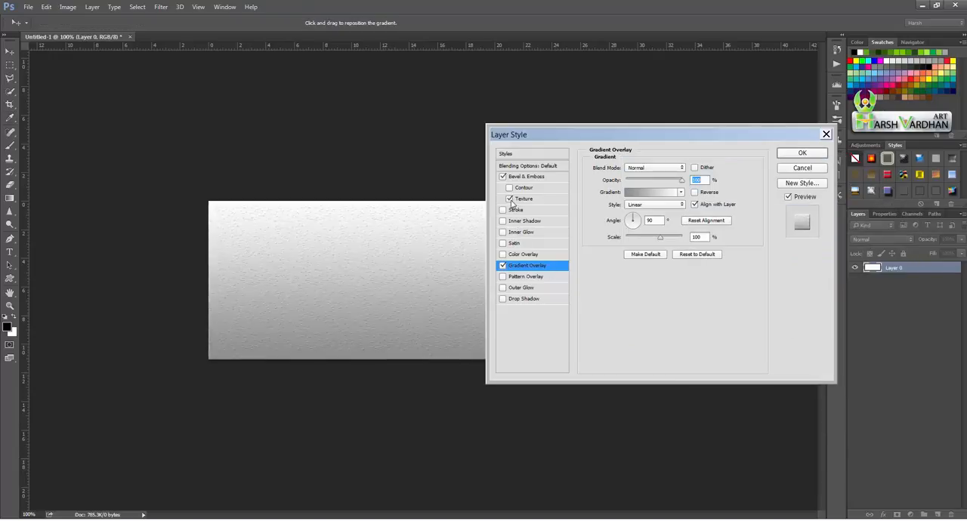
{"action": "left_click", "coordinate": [524, 200]}
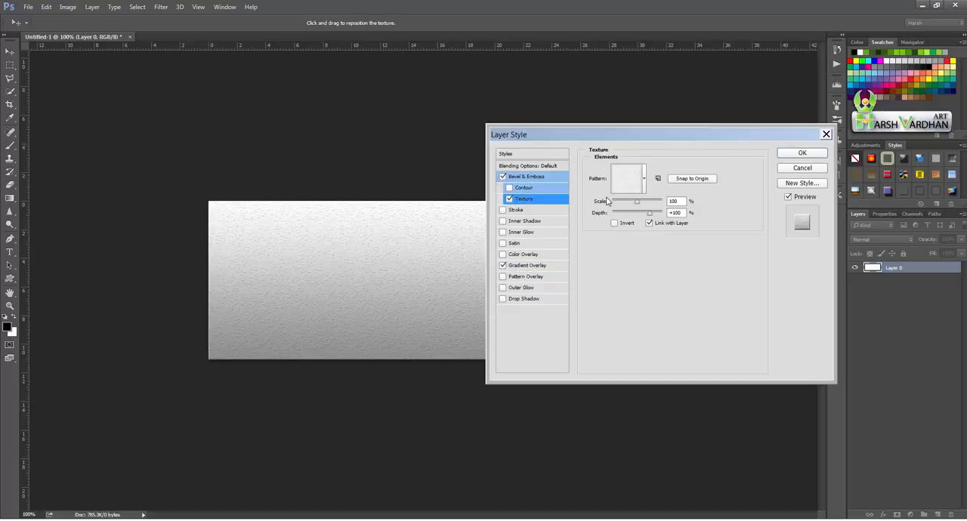
{"action": "left_click", "coordinate": [646, 189]}
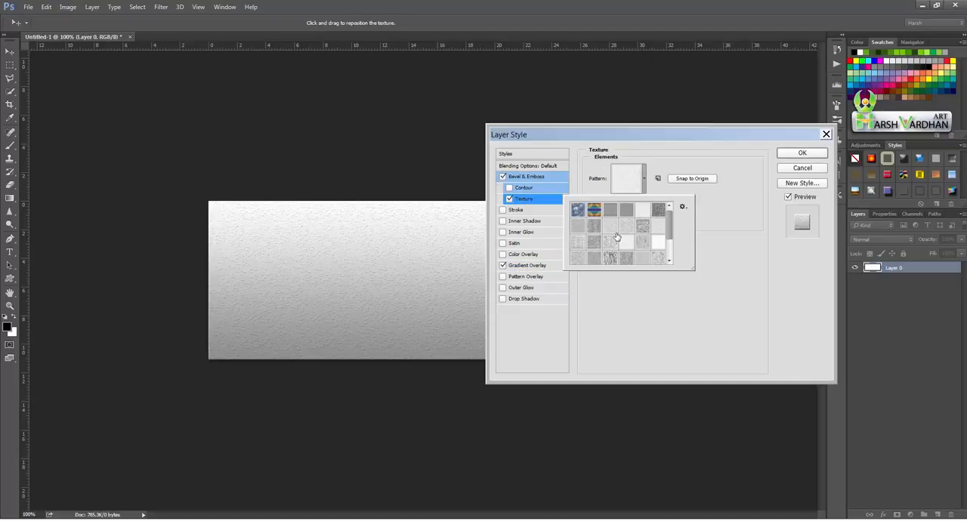
{"action": "scroll", "coordinate": [669, 250], "scroll_direction": "down", "scroll_amount": 1}
{"action": "left_click", "coordinate": [649, 222]}
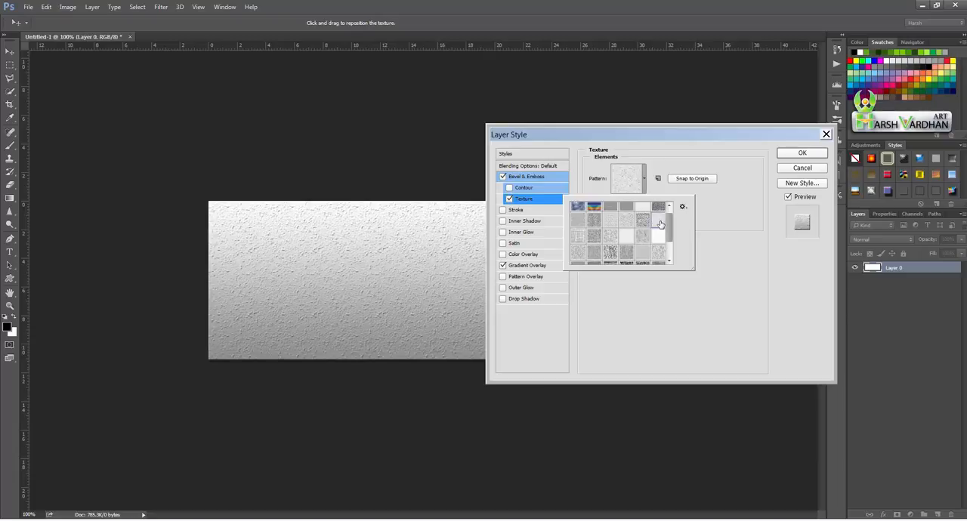
{"action": "left_click", "coordinate": [626, 221]}
{"action": "left_click", "coordinate": [611, 221]}
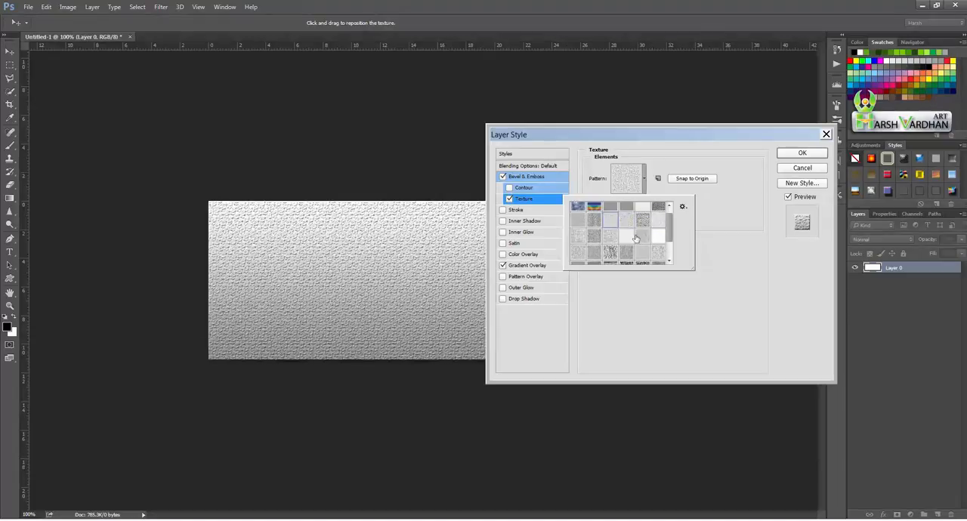
{"action": "left_click", "coordinate": [610, 244]}
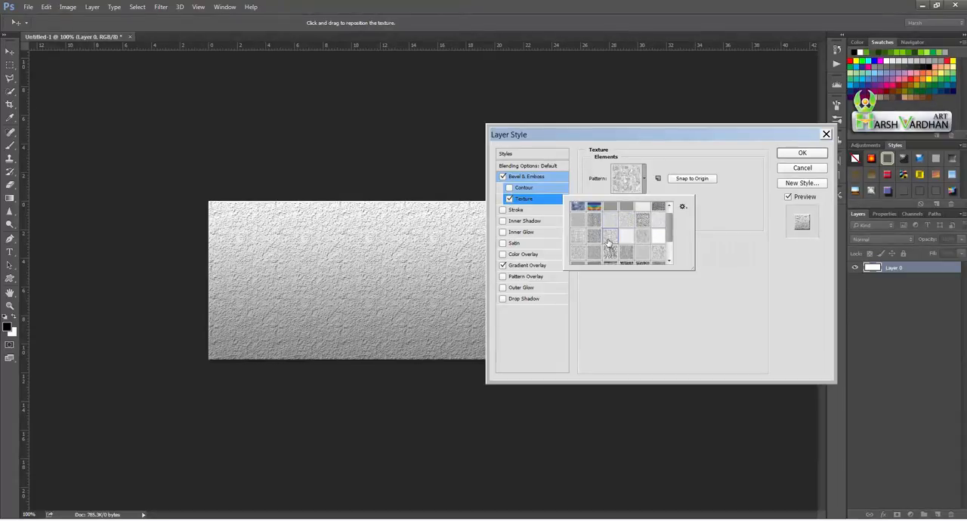
- Use the sparse, lightly speckled texture pattern, set its scale to 79%, and apply the layer style
{"action": "left_click", "coordinate": [659, 223]}
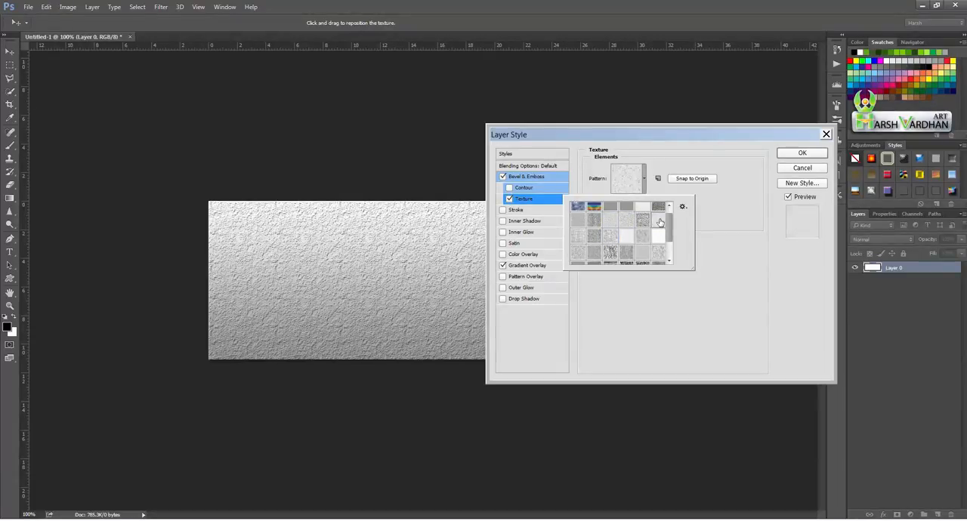
{"action": "left_click", "coordinate": [711, 240]}
{"action": "left_click_drag", "start_coordinate": [637, 203], "coordinate": [652, 218]}
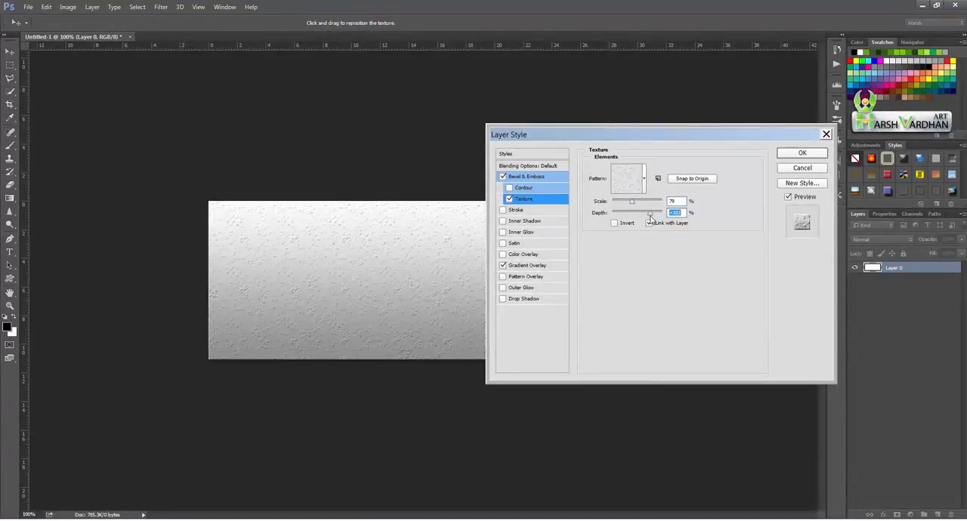
{"action": "left_click", "coordinate": [790, 155]}
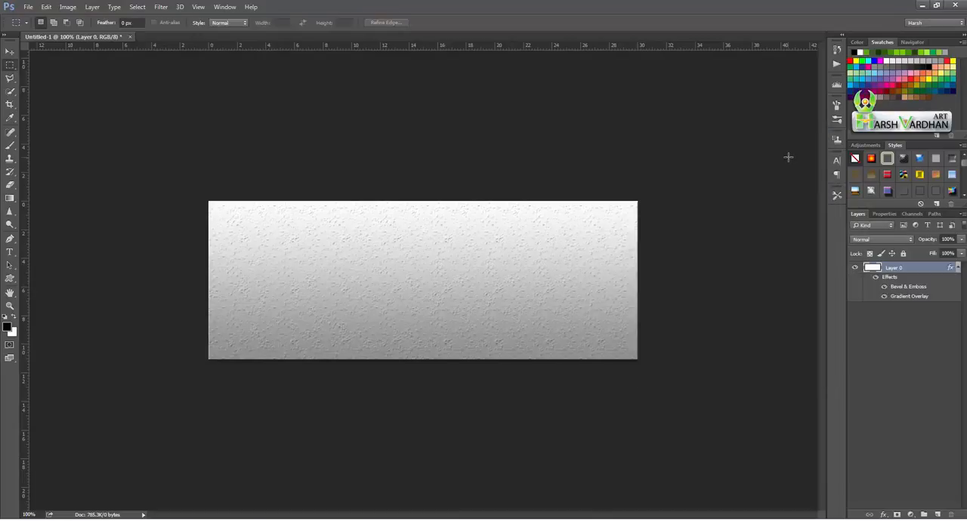
- Add a new layer and draw a wide rectangle about 607 × 84 px across the lower middle of the banner
{"action": "left_click", "coordinate": [937, 515]}
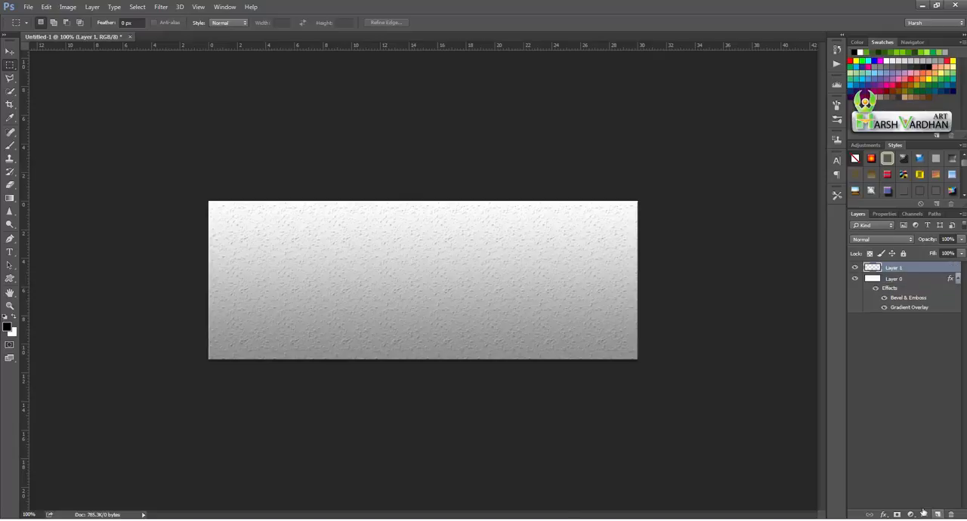
{"action": "left_click", "coordinate": [10, 279]}
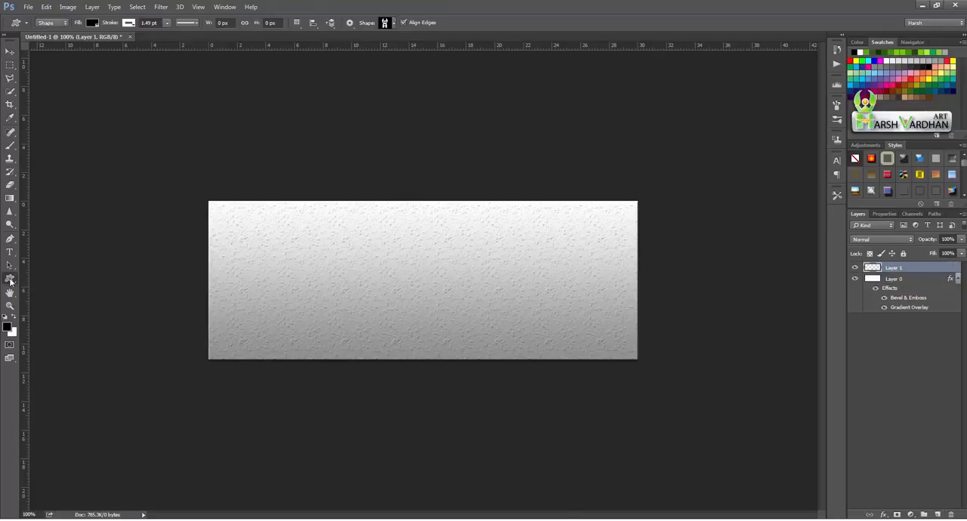
{"action": "right_click", "coordinate": [10, 279]}
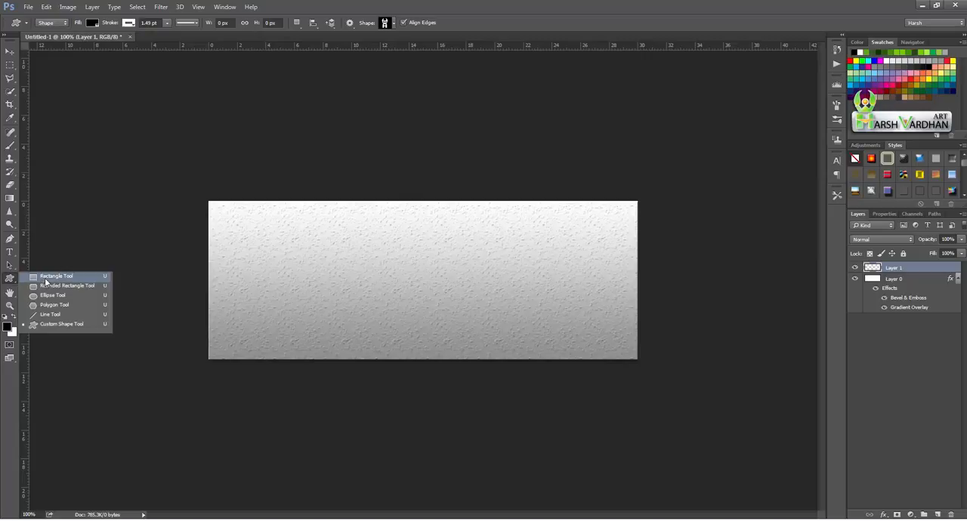
{"action": "left_click", "coordinate": [46, 279]}
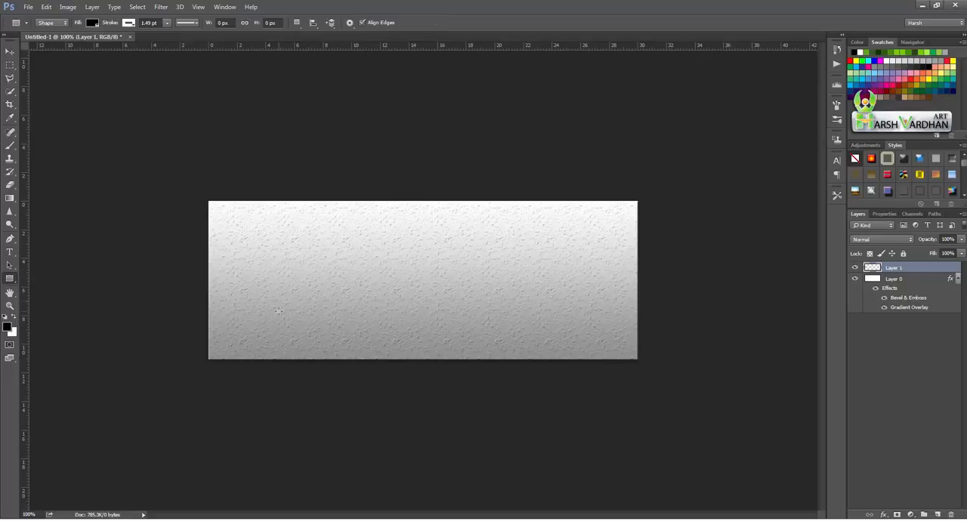
{"action": "left_click_drag", "start_coordinate": [278, 280], "coordinate": [584, 322]}
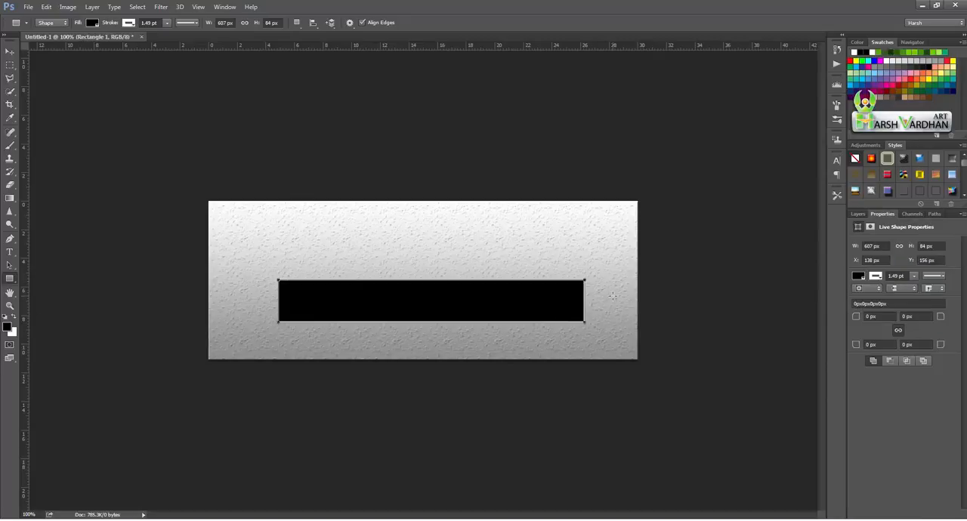
- Try the red-green and violet-orange gradient presets as the rectangle's fill
{"action": "left_click", "coordinate": [90, 25]}
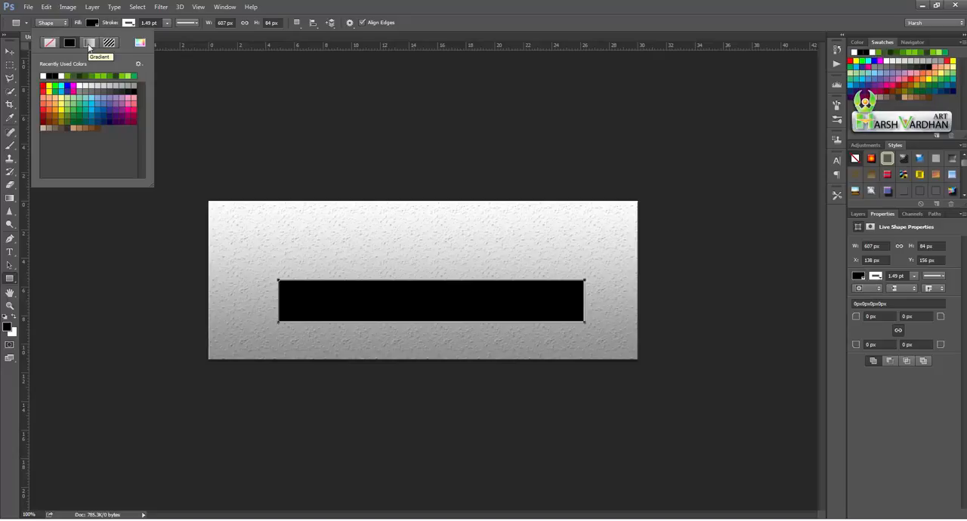
{"action": "left_click", "coordinate": [88, 44]}
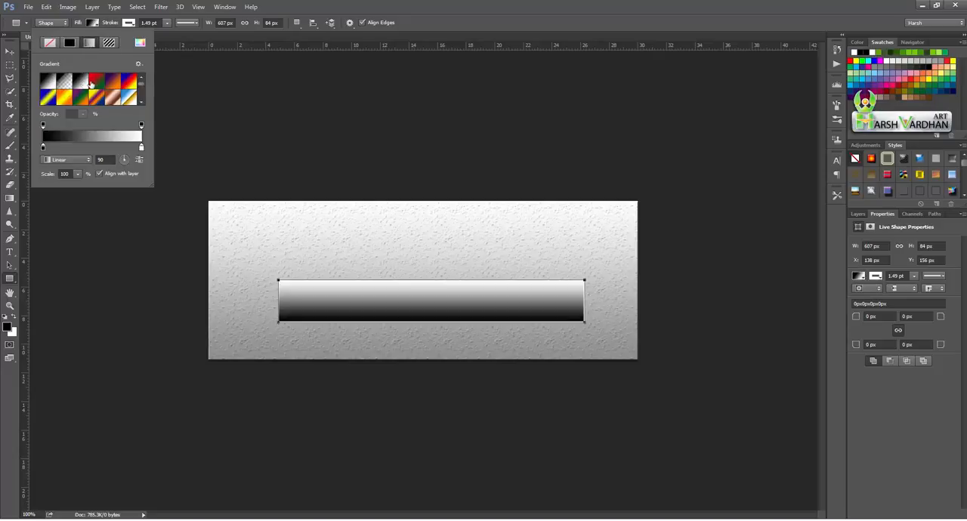
{"action": "left_click", "coordinate": [99, 83]}
{"action": "left_click", "coordinate": [113, 85]}
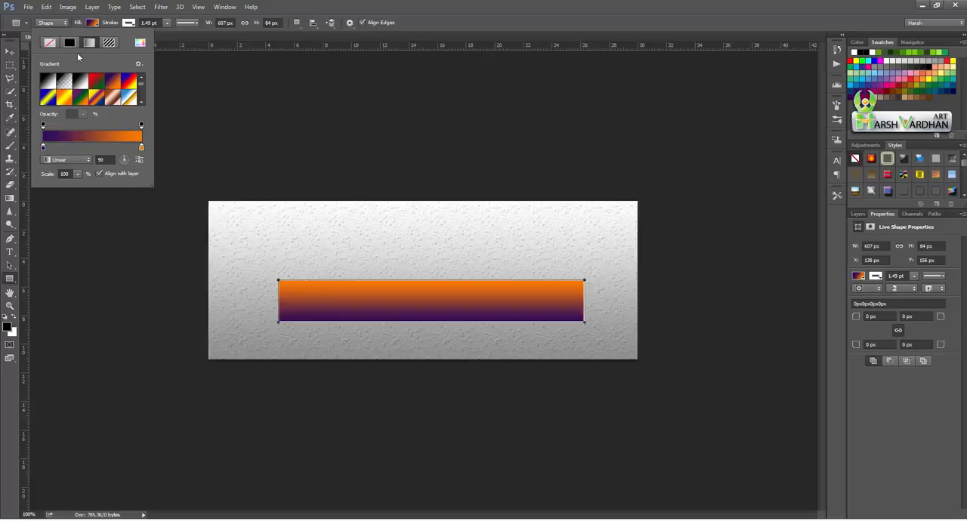
- Set the rectangle's fill to solid white
{"action": "left_click", "coordinate": [70, 43]}
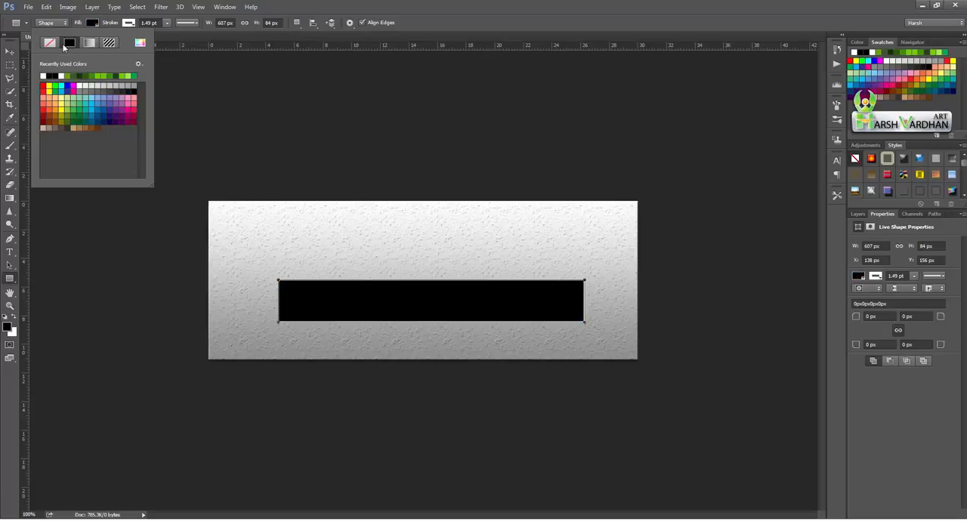
{"action": "left_click", "coordinate": [43, 76]}
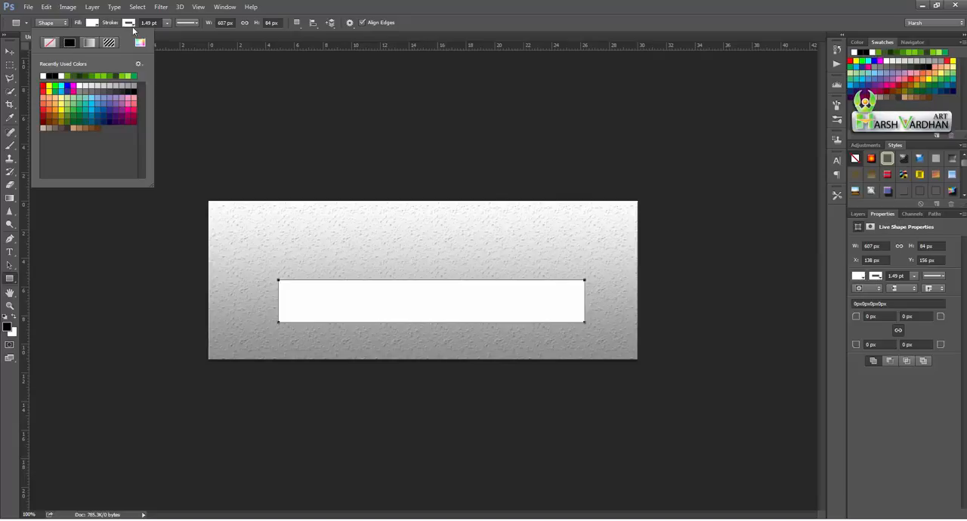
- Give the rectangle a black-to-white linear gradient stroke with a width of 4.38 pt
{"action": "left_click", "coordinate": [130, 24]}
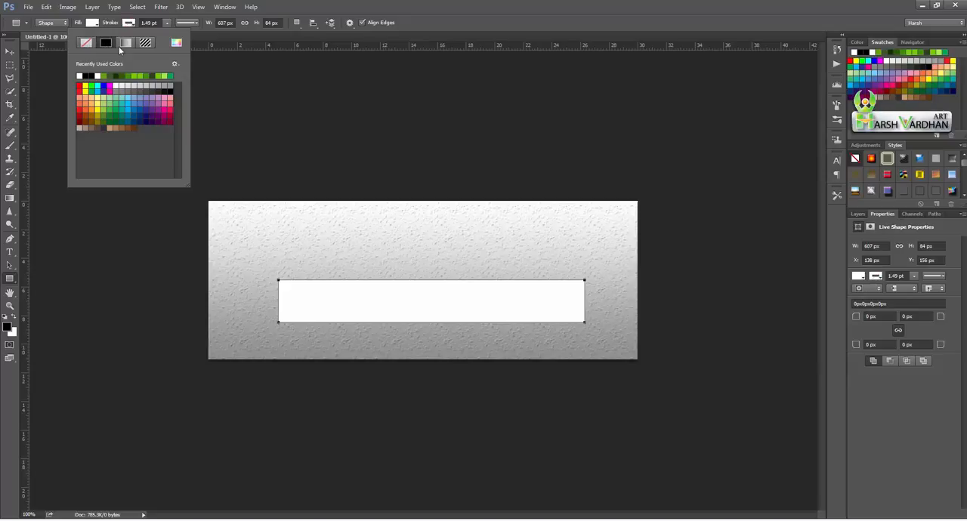
{"action": "left_click", "coordinate": [126, 43]}
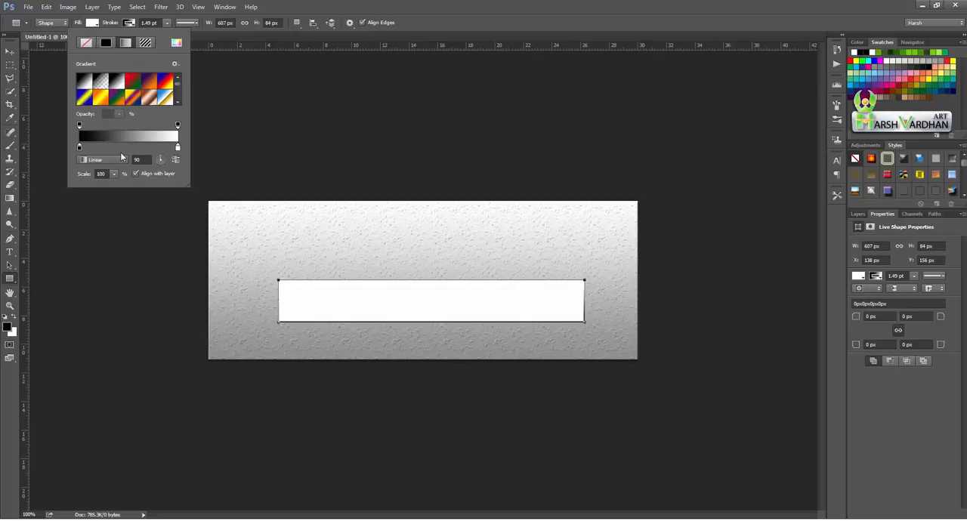
{"action": "left_click", "coordinate": [167, 22]}
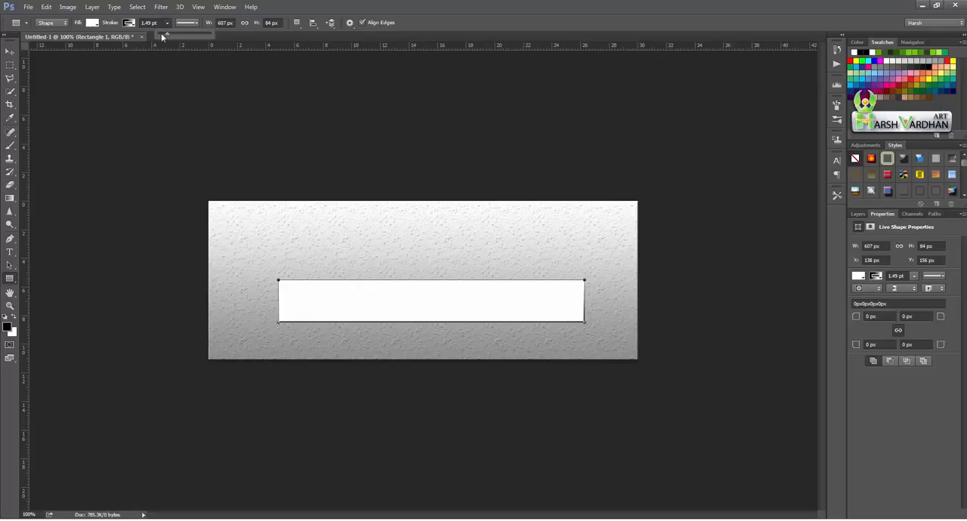
{"action": "left_click_drag", "start_coordinate": [167, 33], "coordinate": [170, 34]}
- Remove the stroke from the white rectangle, leaving only its solid fill
{"action": "left_click", "coordinate": [129, 24]}
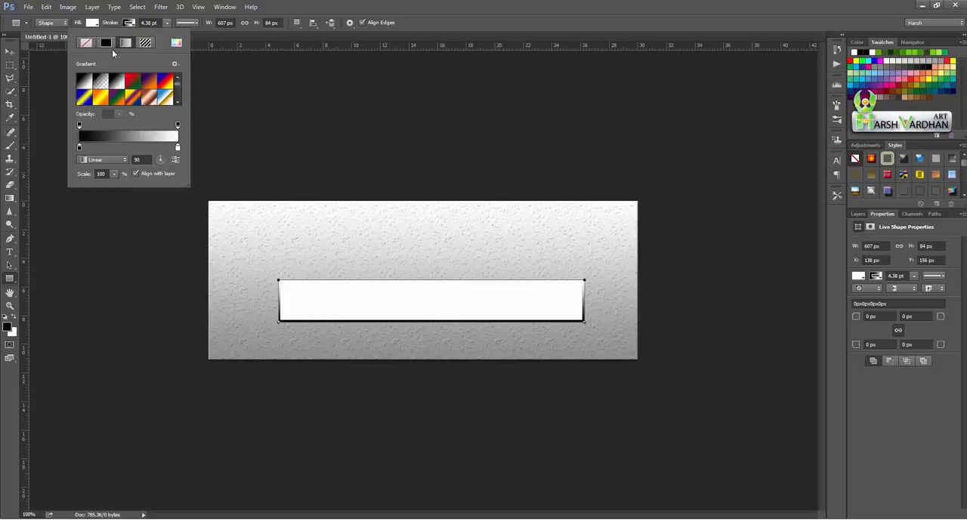
{"action": "left_click", "coordinate": [86, 43]}
{"action": "left_click", "coordinate": [329, 8]}
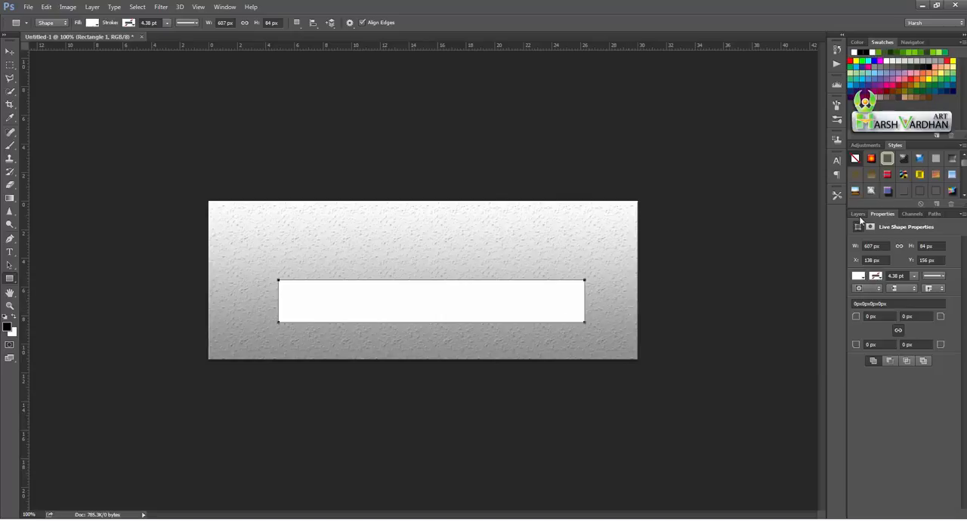
- Open the rectangle layer's blending options and set its fill opacity to 0%
{"action": "left_click", "coordinate": [859, 215]}
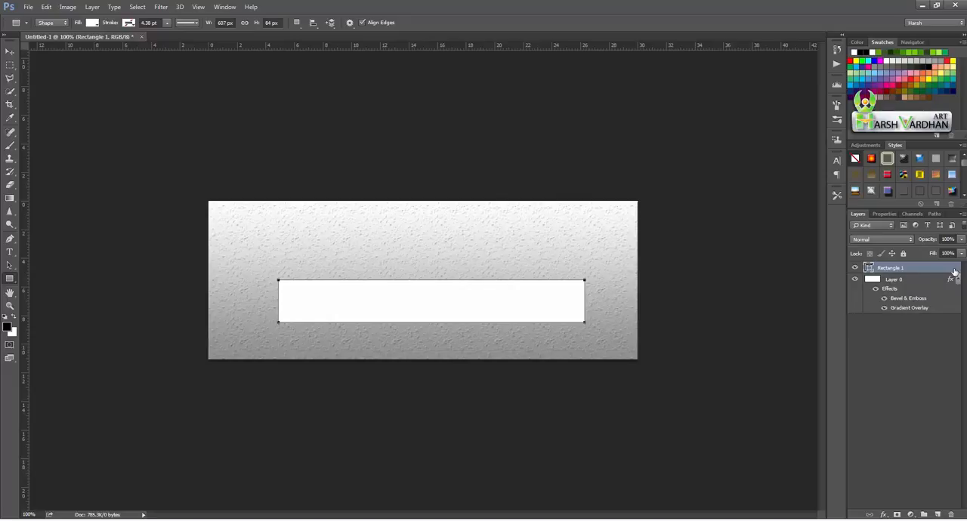
{"action": "double_click", "coordinate": [926, 268]}
{"action": "left_click_drag", "start_coordinate": [643, 135], "coordinate": [760, 137]}
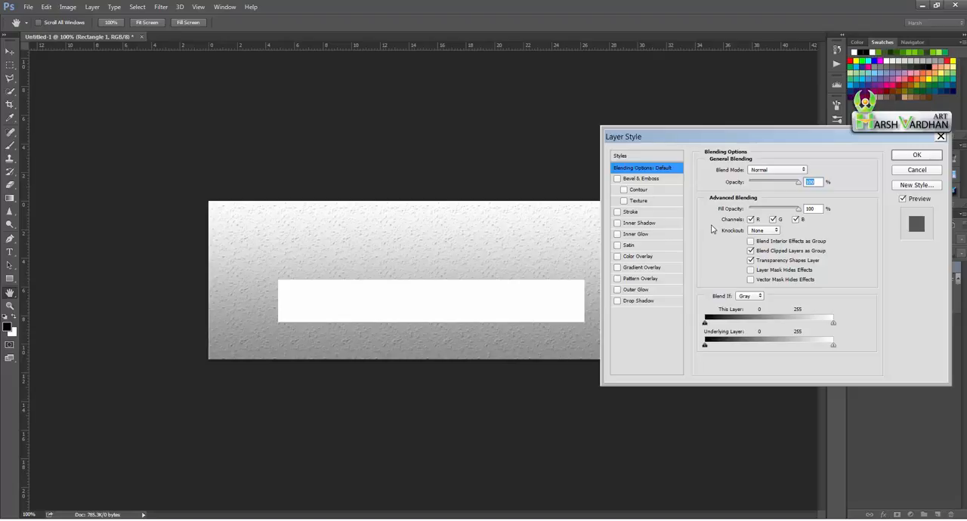
{"action": "left_click", "coordinate": [757, 209]}
{"action": "left_click_drag", "start_coordinate": [758, 212], "coordinate": [747, 209]}
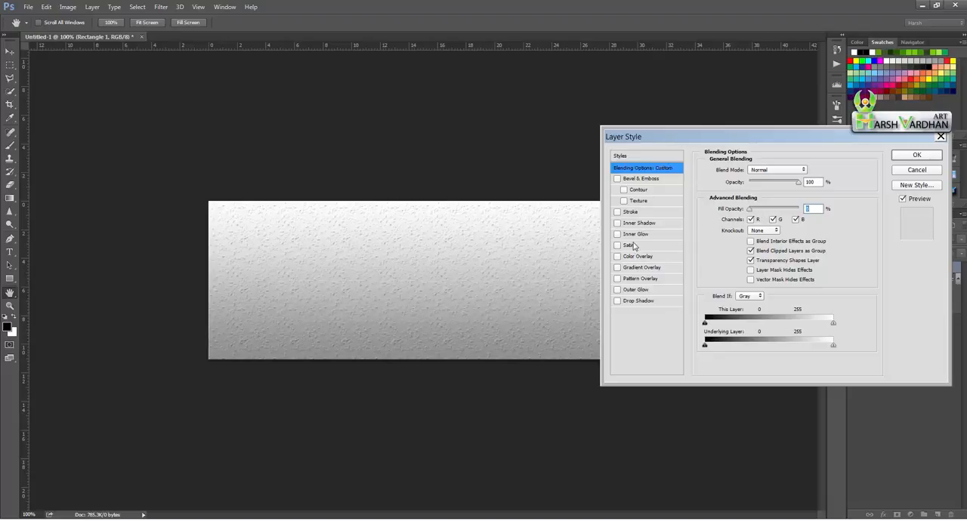
- Give the rectangle an inner shadow with a 16 px distance, 32 px size and slightly increased opacity, and apply the layer style
{"action": "left_click", "coordinate": [617, 223]}
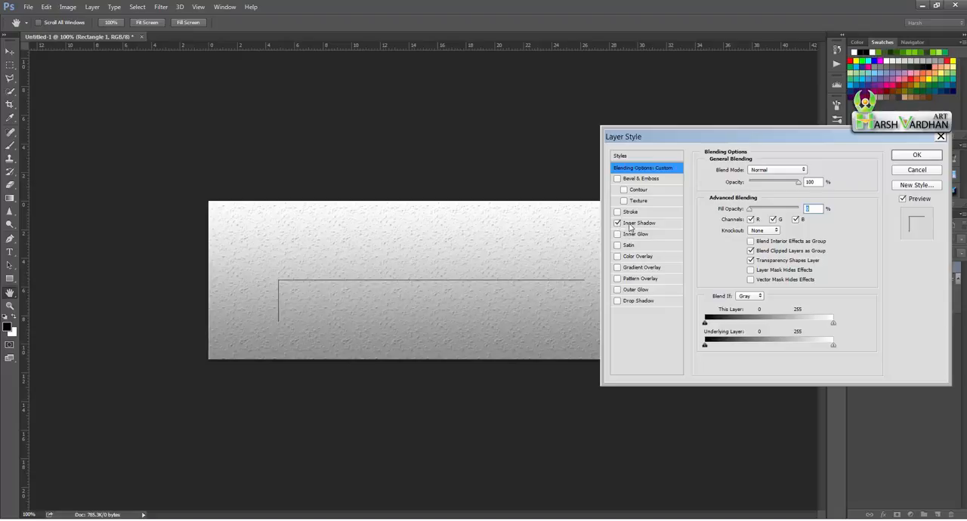
{"action": "left_click", "coordinate": [638, 228]}
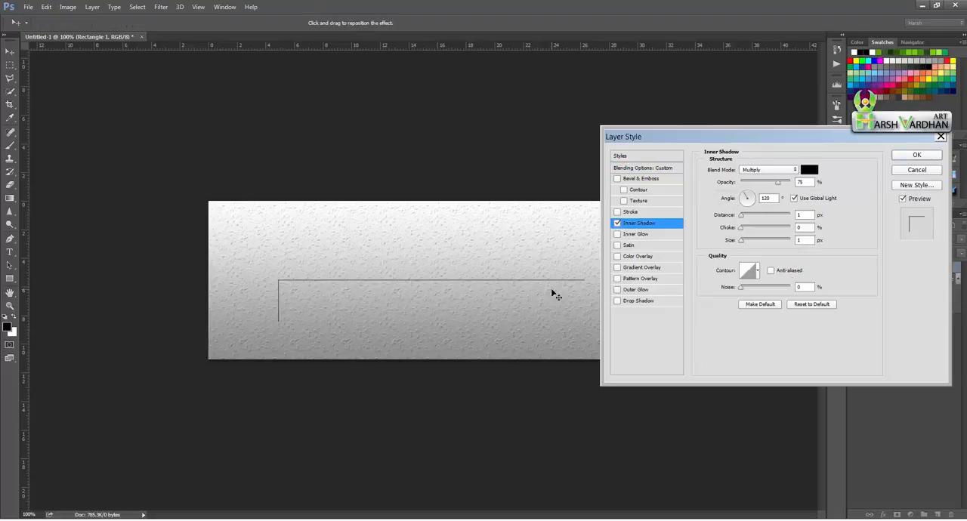
{"action": "left_click", "coordinate": [744, 218]}
{"action": "left_click_drag", "start_coordinate": [743, 219], "coordinate": [750, 243]}
{"action": "left_click", "coordinate": [740, 243]}
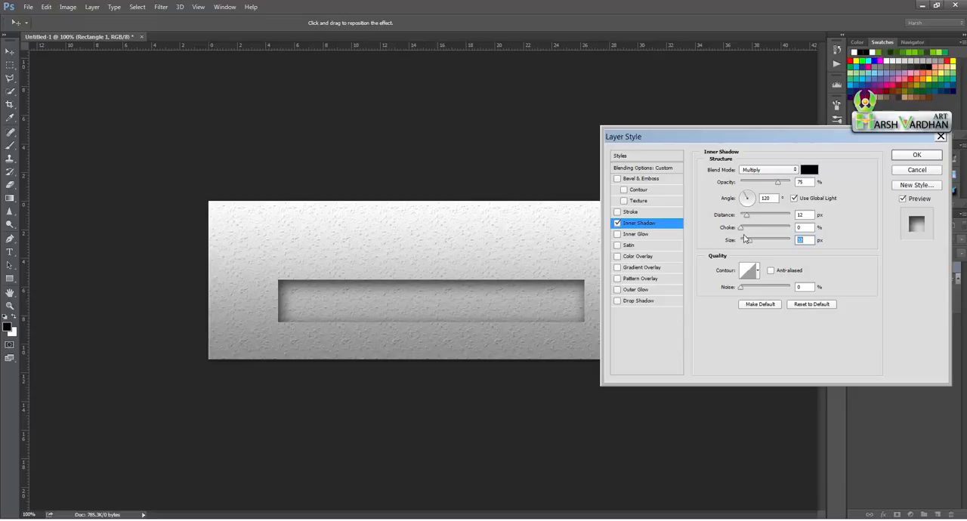
{"action": "left_click", "coordinate": [749, 219]}
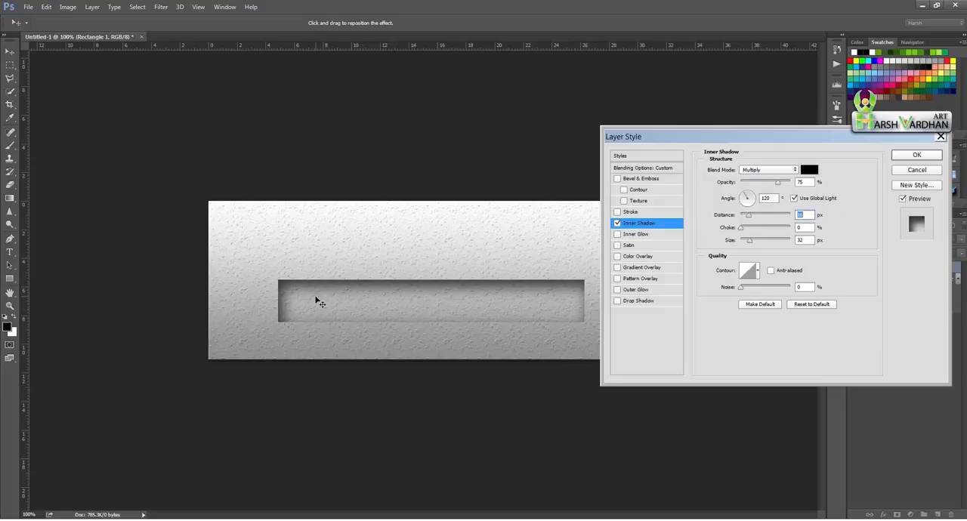
{"action": "mouse_move", "coordinate": [779, 183]}
{"action": "left_mouse_down"}
{"action": "mouse_move", "coordinate": [792, 184]}
{"action": "mouse_move", "coordinate": [784, 186]}
{"action": "left_mouse_up"}
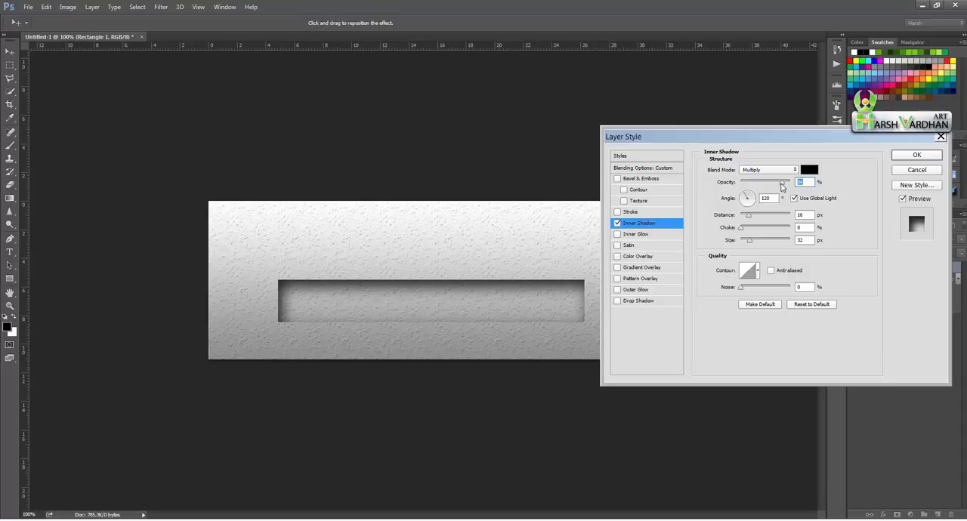
{"action": "left_click", "coordinate": [916, 155]}
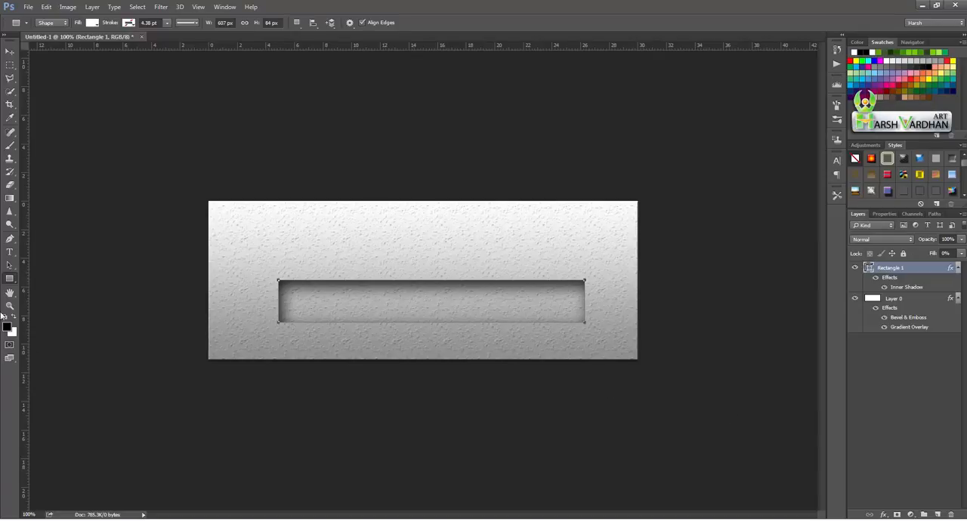
- Switch the active shape tool to the Ellipse tool
{"action": "right_click", "coordinate": [10, 278]}
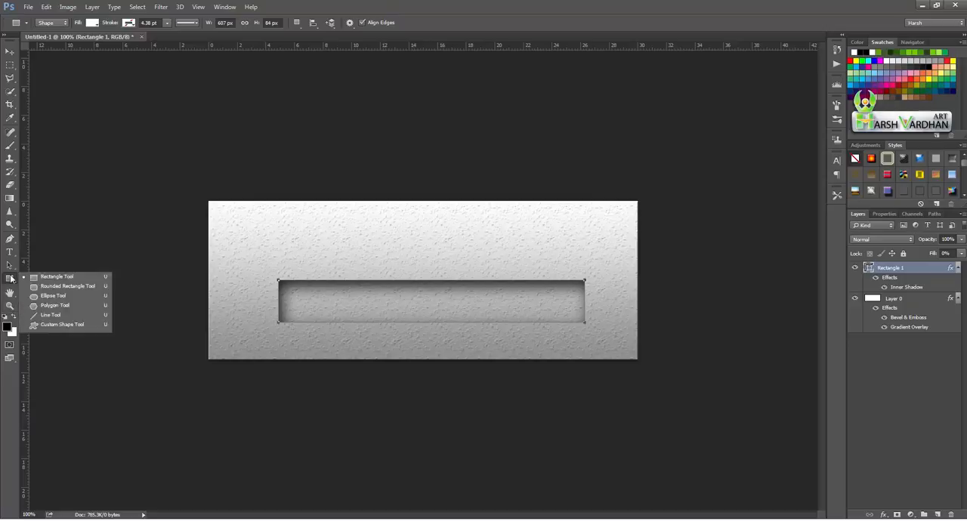
{"action": "left_click", "coordinate": [54, 296]}
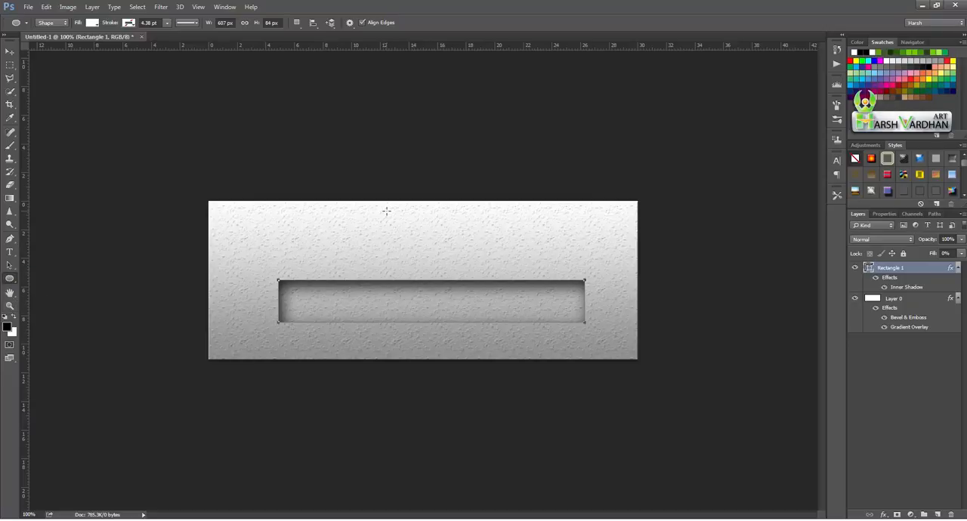
{"action": "right_click", "coordinate": [9, 278]}
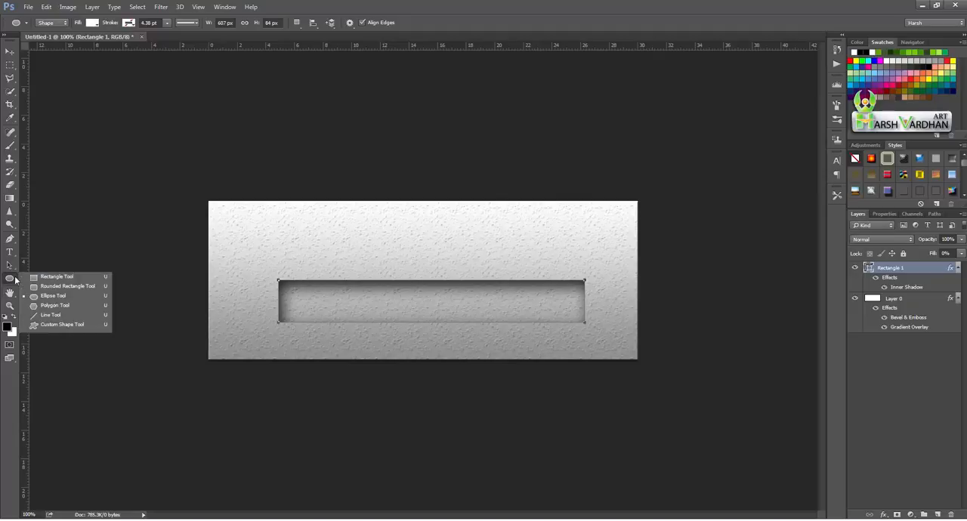
{"action": "left_click", "coordinate": [60, 296]}
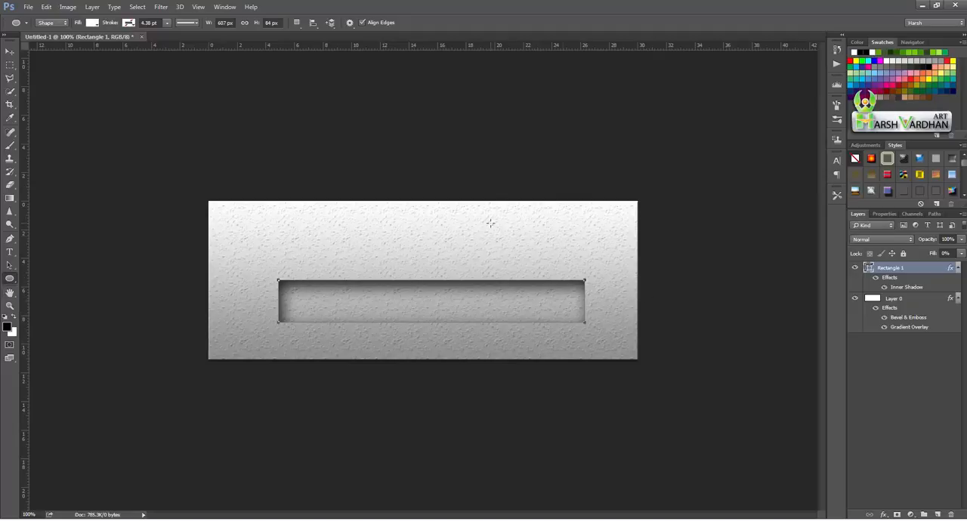
{"action": "left_click_drag", "start_coordinate": [389, 205], "coordinate": [463, 295]}
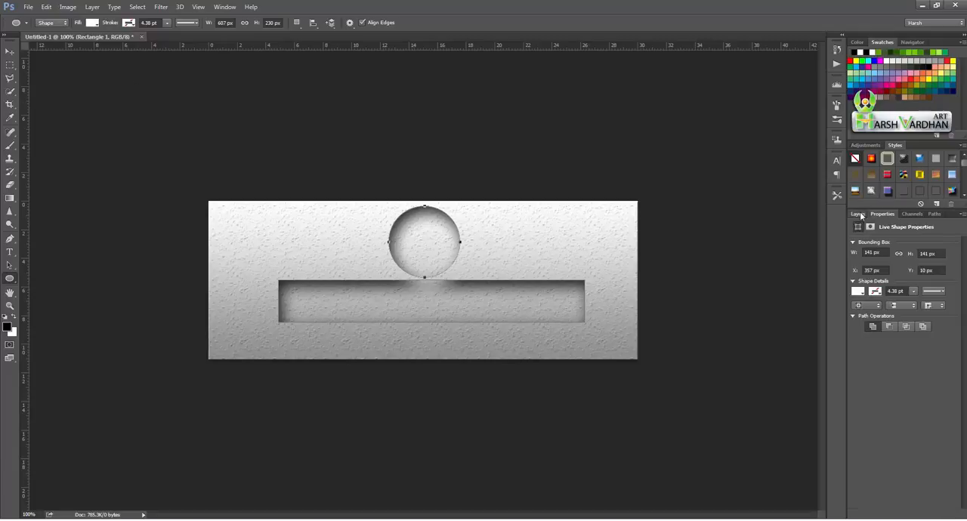
{"action": "left_click", "coordinate": [858, 214]}
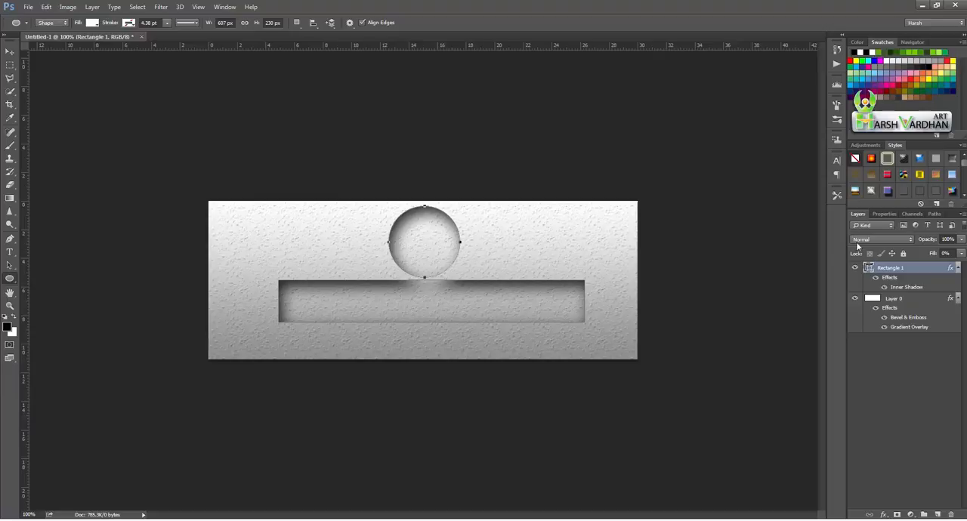
{"action": "key", "text": "Delete"}
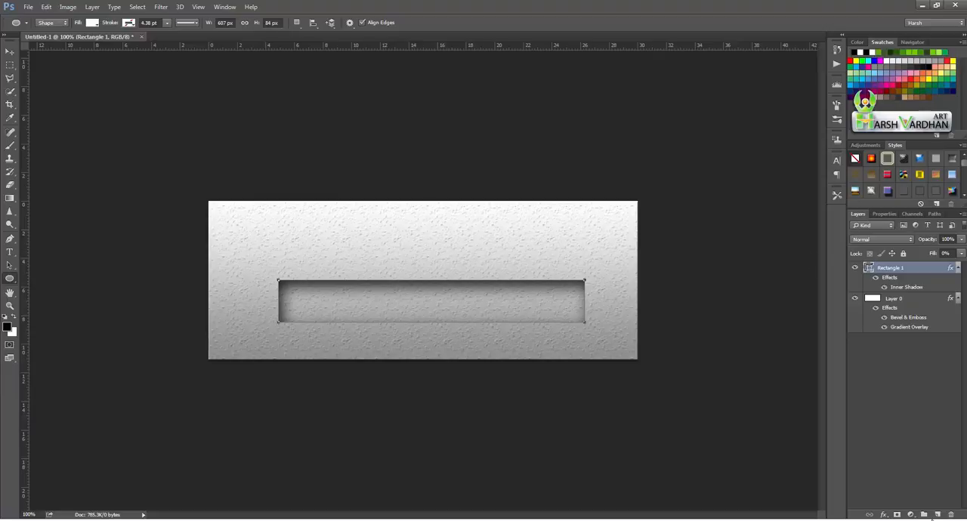
- Add a new layer and draw a circle about 143 px in diameter above the middle of the recessed rectangle
{"action": "left_click", "coordinate": [937, 514]}
{"action": "left_click_drag", "start_coordinate": [390, 202], "coordinate": [455, 299]}
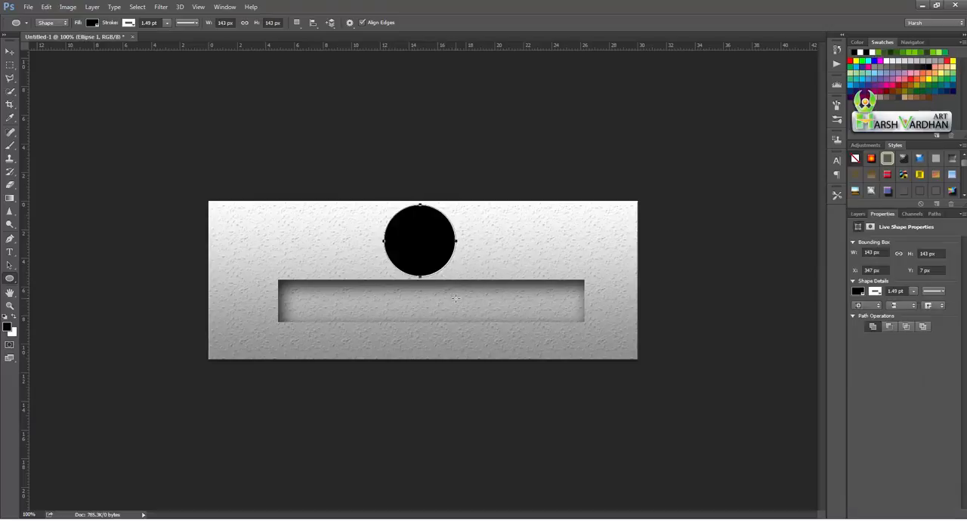
- Set the circle layer's fill opacity to 0% and apply an inner shadow with a 14 px distance and an enlarged size
{"action": "left_click", "coordinate": [859, 213]}
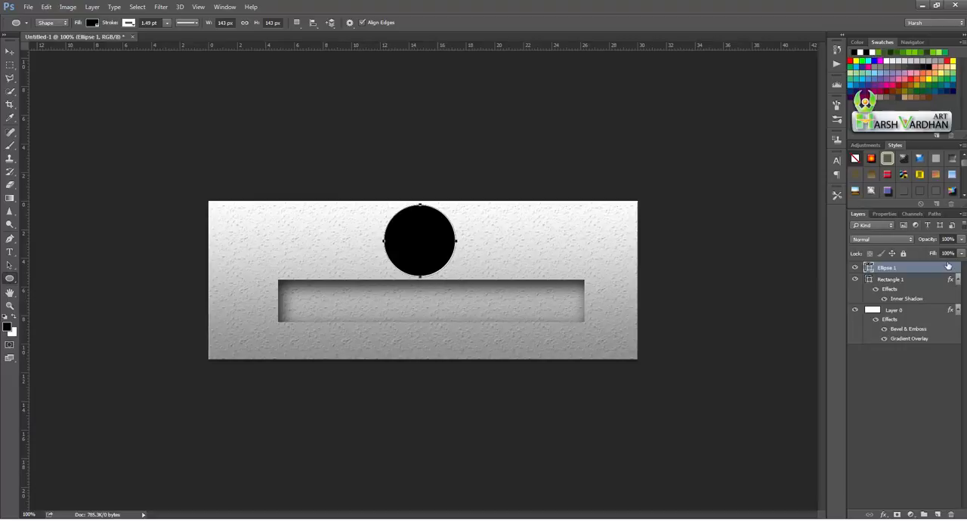
{"action": "double_click", "coordinate": [935, 267]}
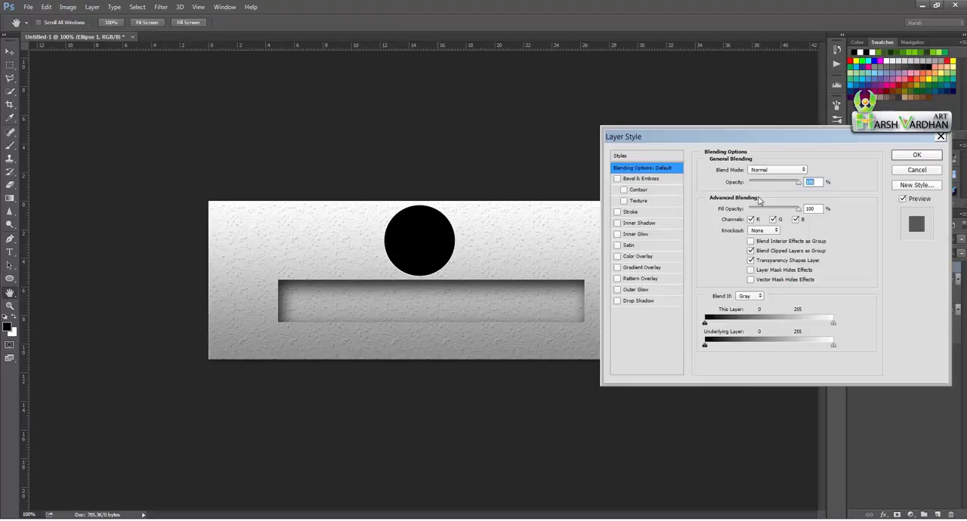
{"action": "left_click_drag", "start_coordinate": [798, 208], "coordinate": [736, 211]}
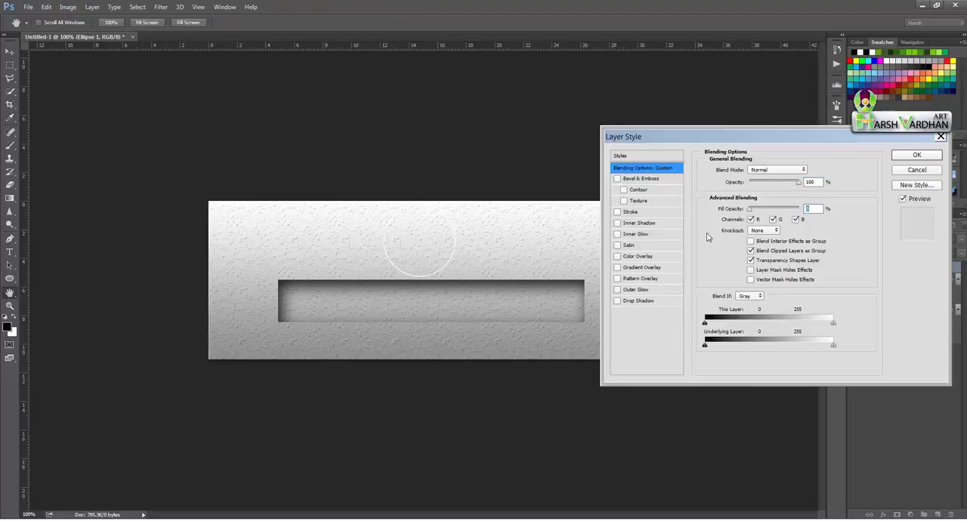
{"action": "left_click", "coordinate": [632, 224]}
{"action": "left_click_drag", "start_coordinate": [745, 220], "coordinate": [750, 242]}
{"action": "left_click", "coordinate": [742, 241]}
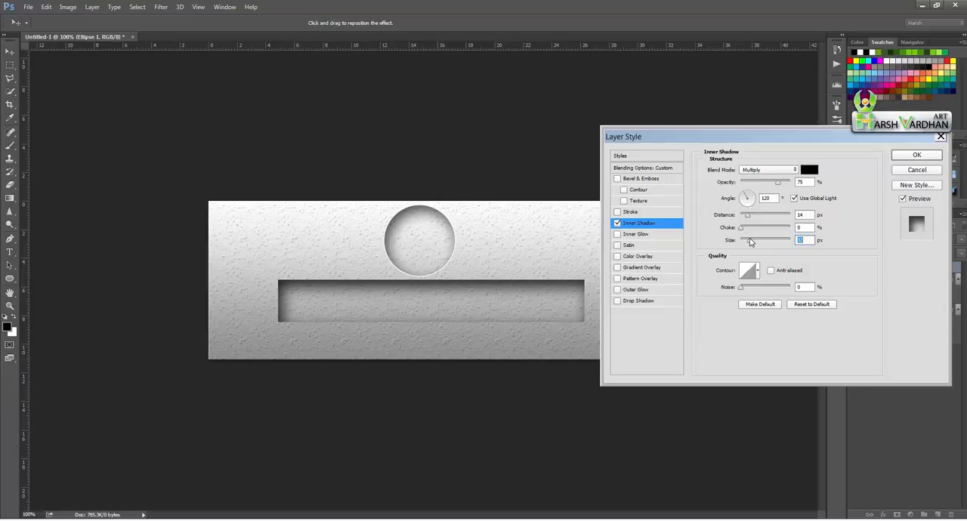
{"action": "left_click", "coordinate": [914, 155]}
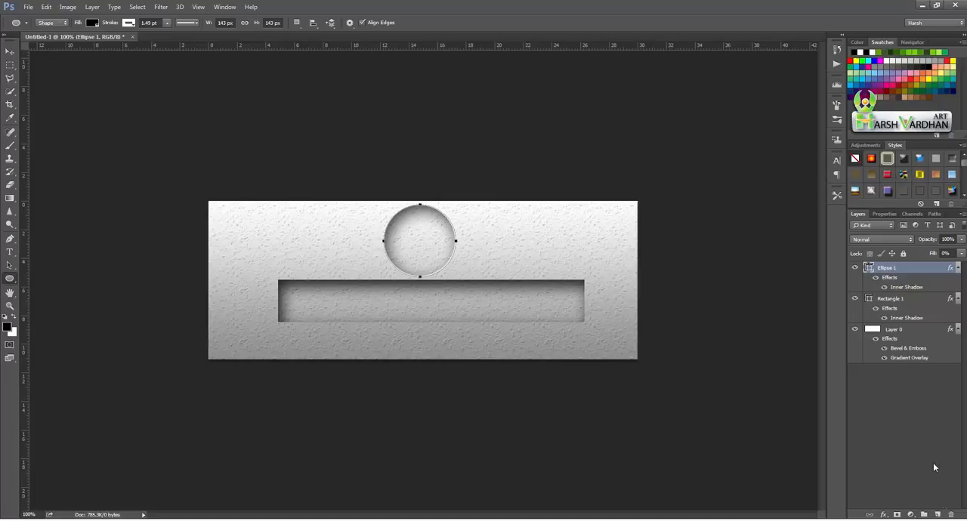
- Add a new layer and enter the text "THE INSIDE EFFECT" starting from the left part of the recessed rectangle
{"action": "left_click", "coordinate": [934, 515]}
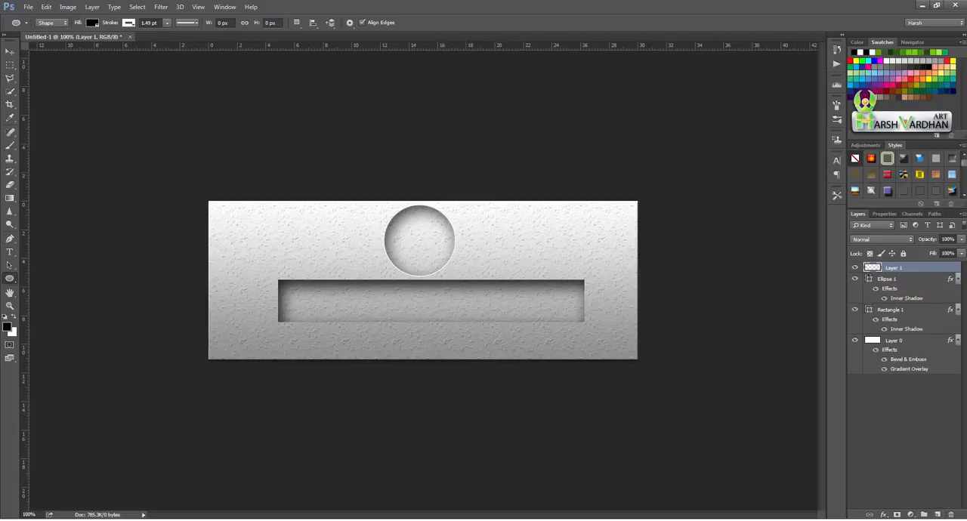
{"action": "left_click", "coordinate": [10, 252]}
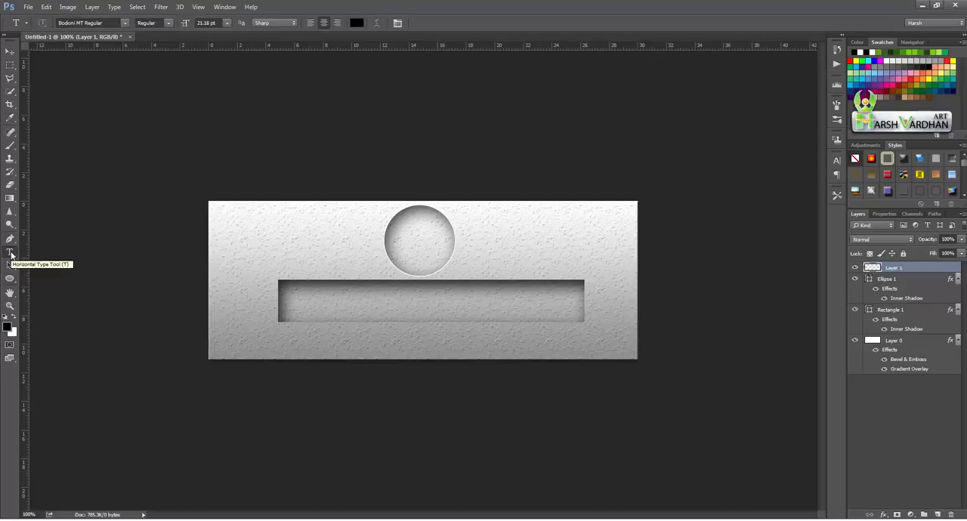
{"action": "left_click", "coordinate": [296, 305]}
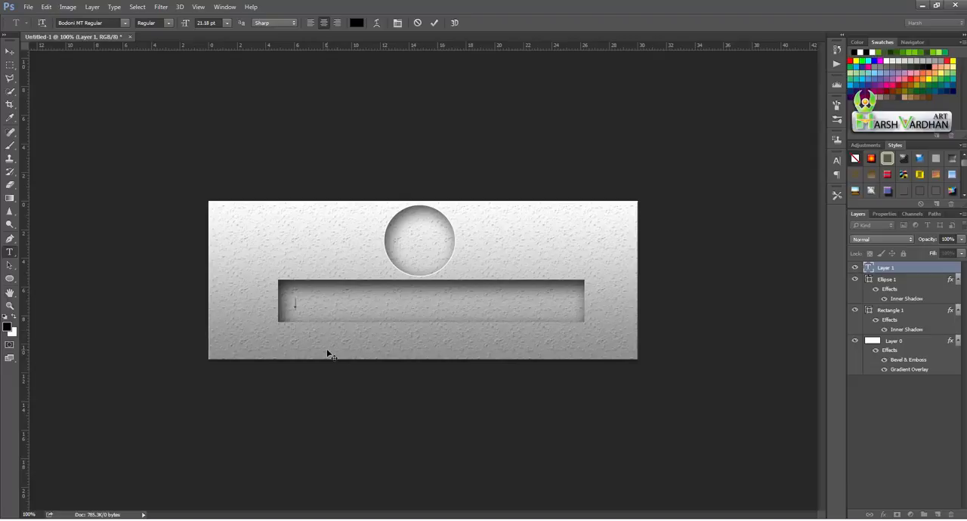
{"action": "type", "text": "the"}
{"action": "type", "text": "INSIDE"}
{"action": "type", "text": " EFFECT"}
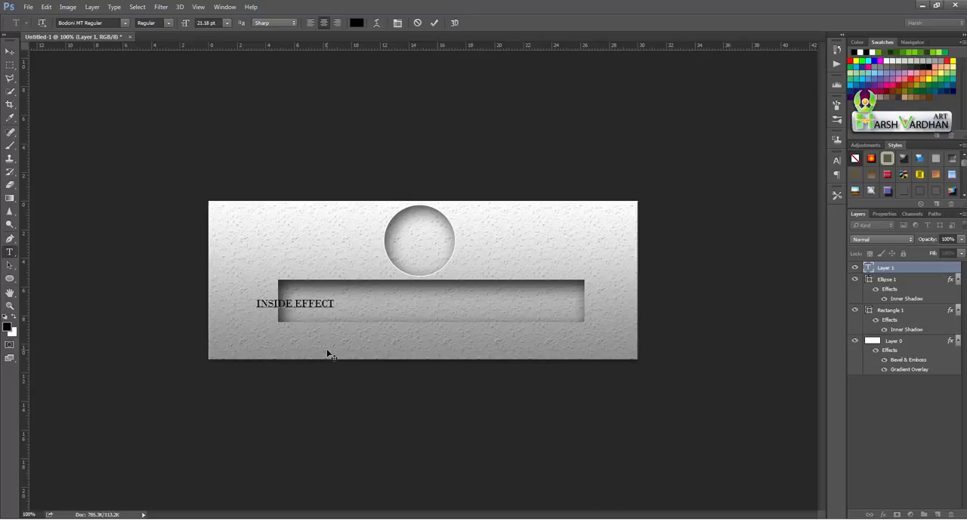
{"action": "type", "text": "THE"}
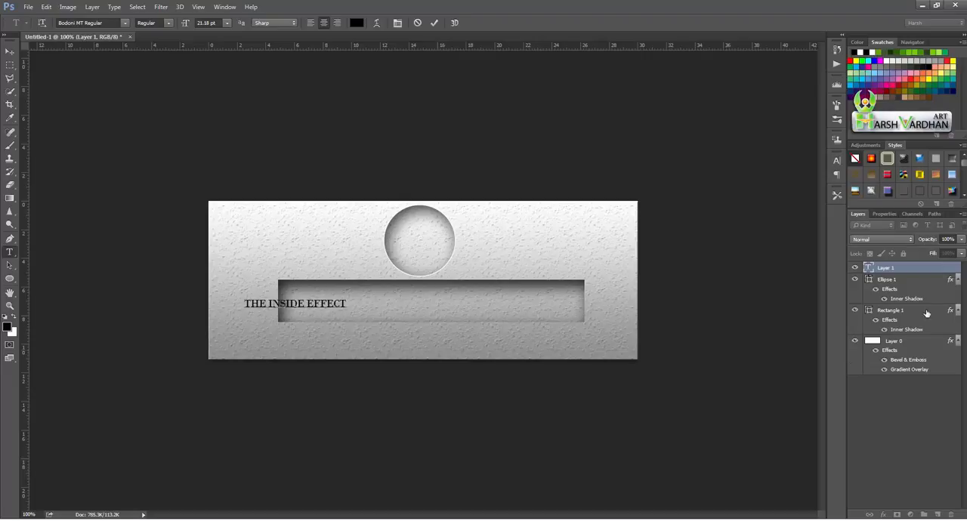
- Enlarge the whole "THE INSIDE EFFECT" text to 64.18 pt and change its font to Arial Black
{"action": "double_click", "coordinate": [869, 269]}
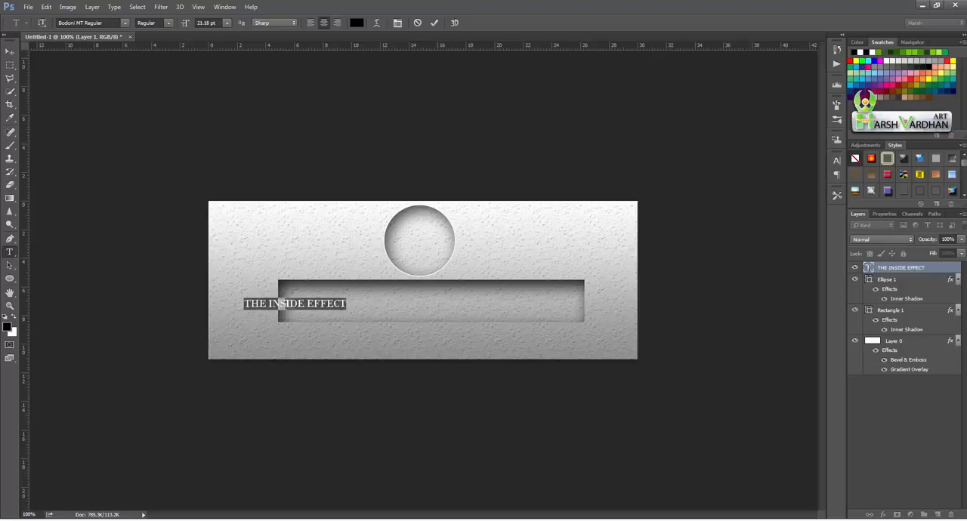
{"action": "left_click_drag", "start_coordinate": [187, 25], "coordinate": [209, 25]}
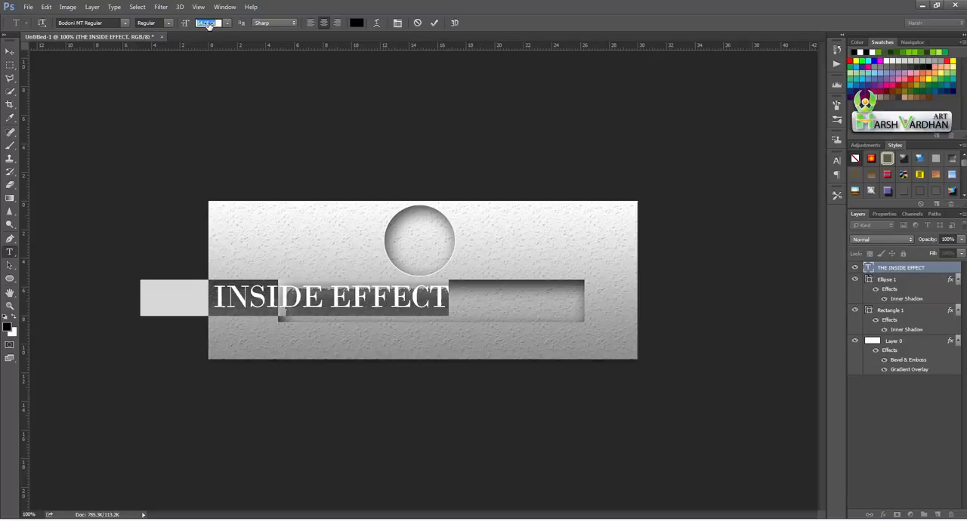
{"action": "left_click", "coordinate": [125, 23]}
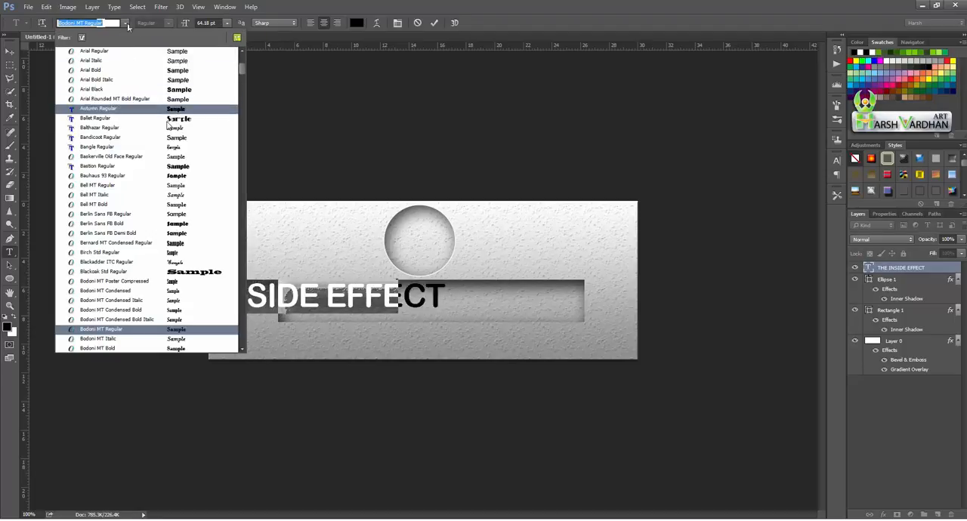
{"action": "left_click", "coordinate": [182, 90]}
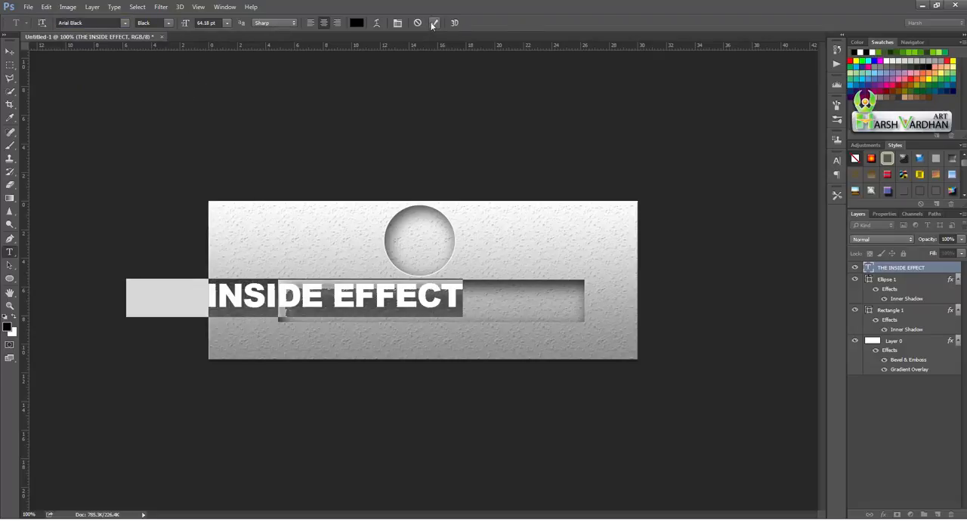
- Try the near-white f6f0f0 as the text colour and return it to black, 000000
{"action": "left_click", "coordinate": [359, 23]}
{"action": "left_click", "coordinate": [635, 194]}
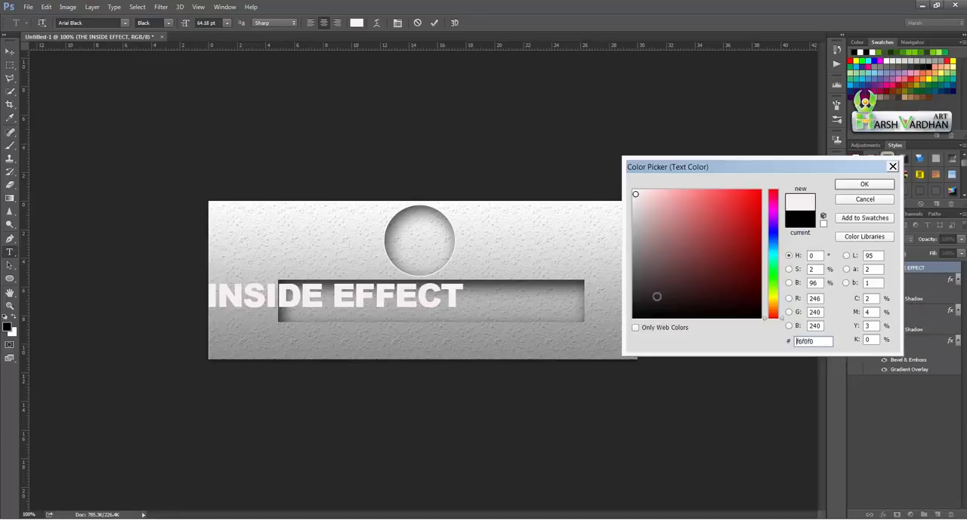
{"action": "left_click", "coordinate": [633, 318]}
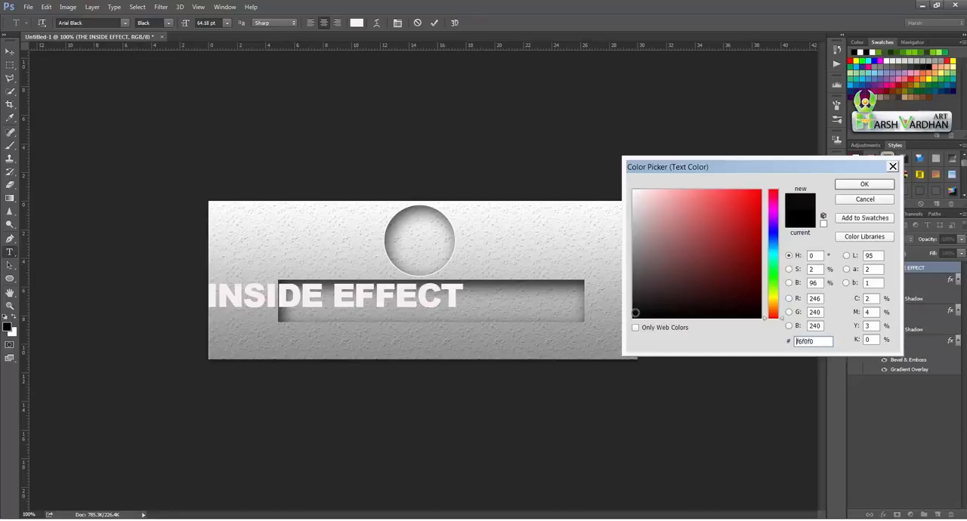
{"action": "left_click", "coordinate": [864, 185]}
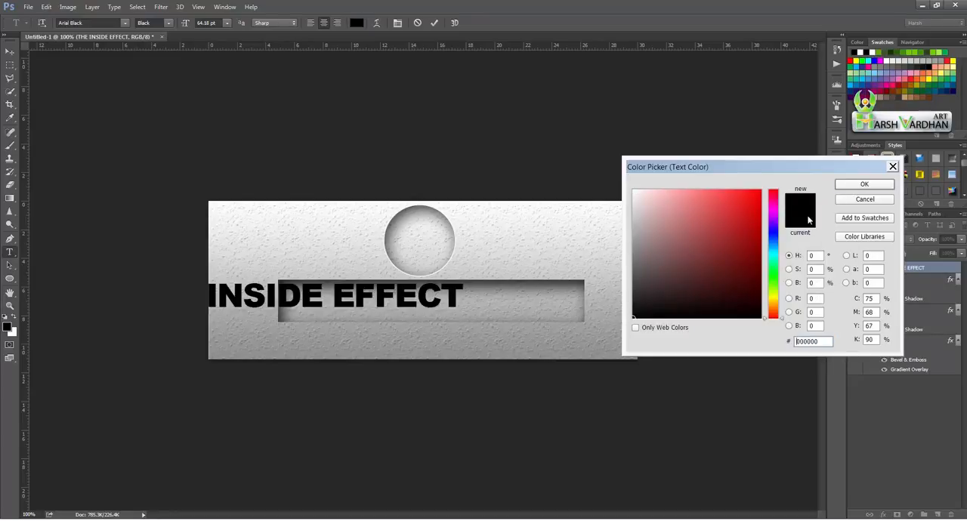
- Centre the "THE INSIDE EFFECT" text over the recessed rectangle and reduce its font size to 57.18 pt so it fits inside
{"action": "left_click", "coordinate": [434, 24]}
{"action": "key", "text": "v"}
{"action": "left_click_drag", "start_coordinate": [338, 301], "coordinate": [473, 307]}
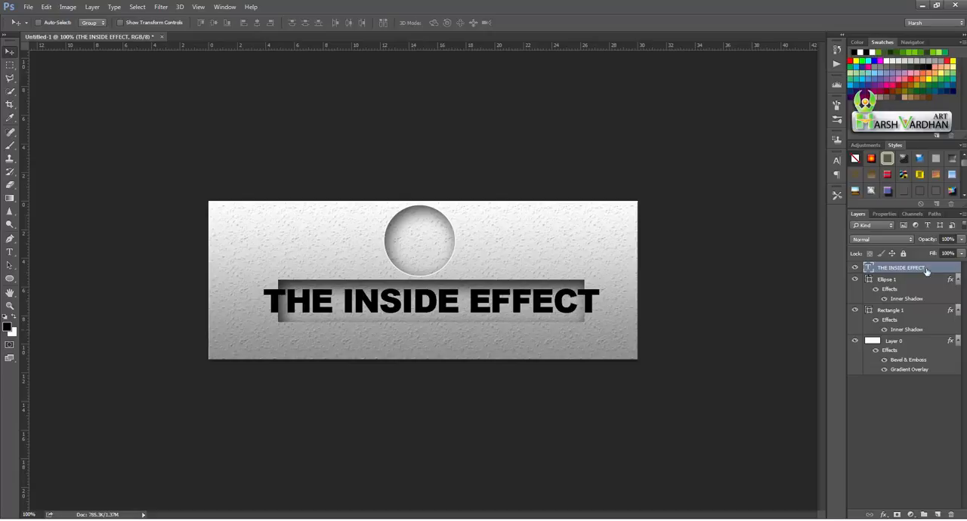
{"action": "double_click", "coordinate": [869, 269]}
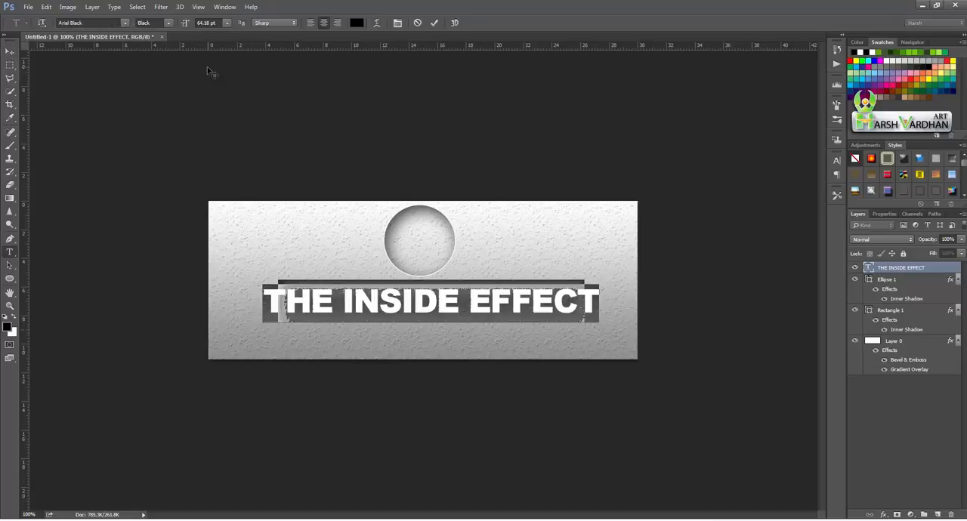
{"action": "left_click_drag", "start_coordinate": [186, 27], "coordinate": [180, 25]}
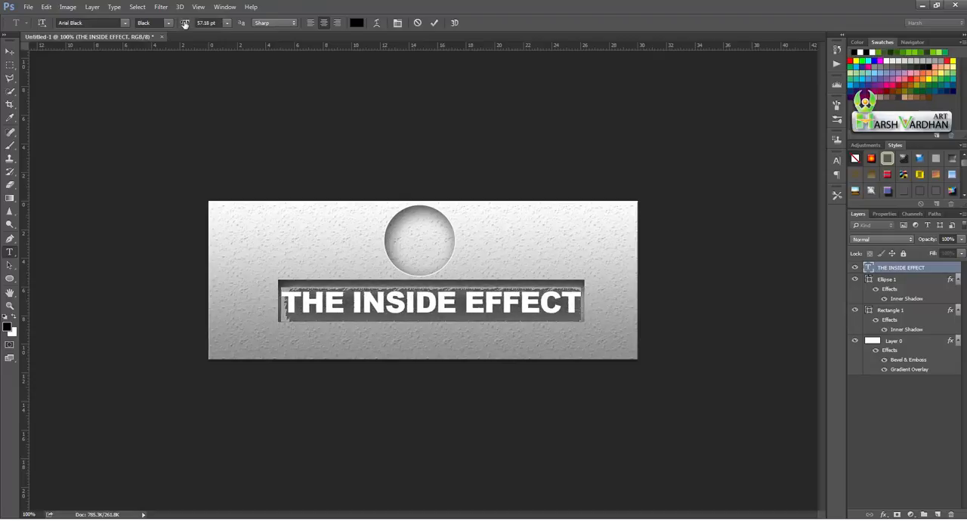
{"action": "left_click", "coordinate": [435, 23]}
- Set the text layer's fill opacity to 0% and apply an inner shadow with a 6 px distance and an enlarged size
{"action": "double_click", "coordinate": [941, 270]}
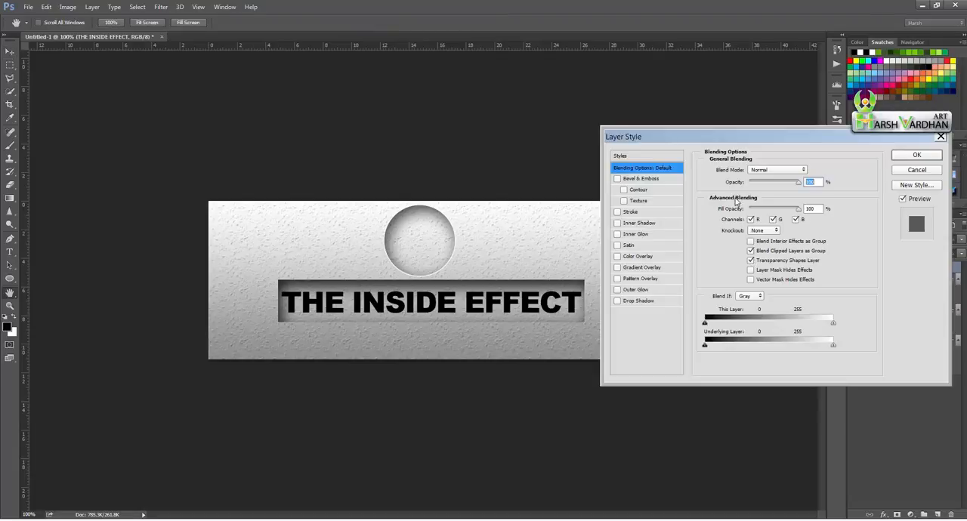
{"action": "left_click_drag", "start_coordinate": [755, 212], "coordinate": [748, 209]}
{"action": "left_click", "coordinate": [618, 222]}
{"action": "left_click", "coordinate": [639, 224]}
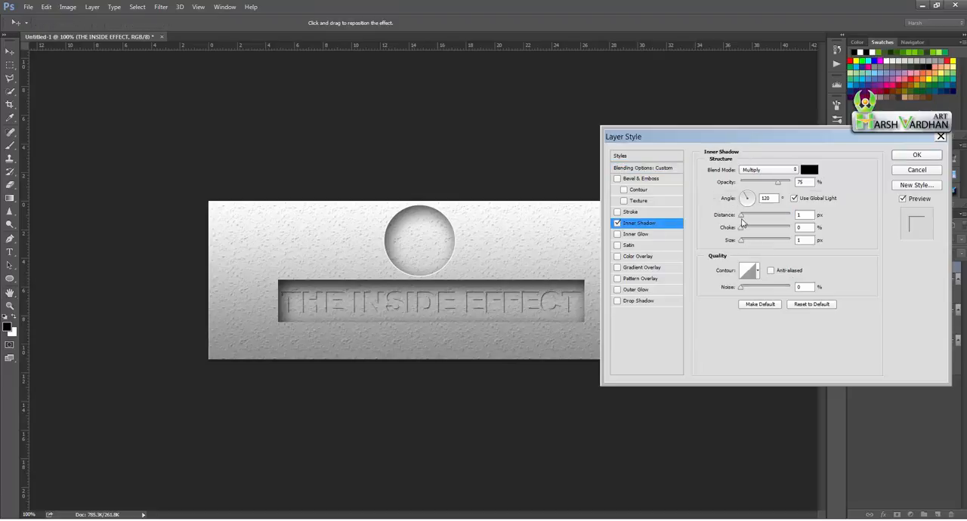
{"action": "left_click_drag", "start_coordinate": [742, 219], "coordinate": [748, 245]}
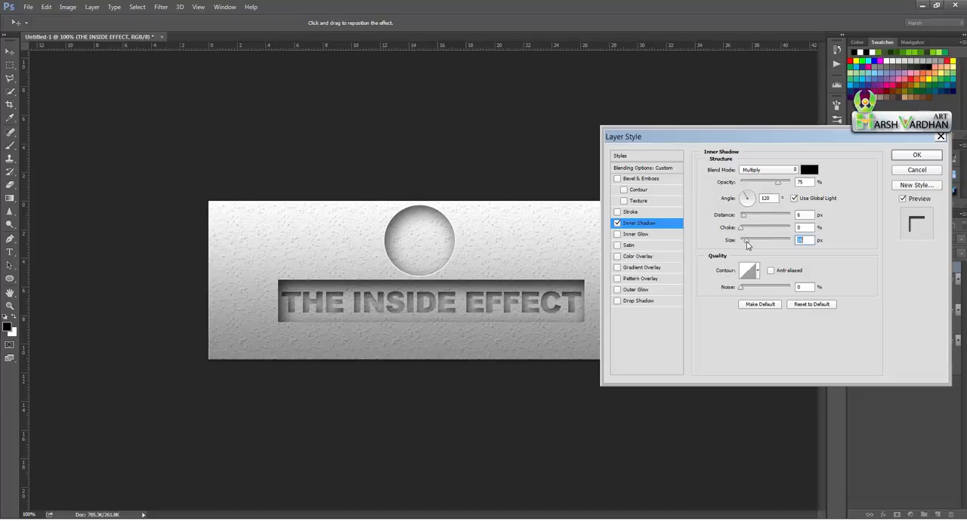
{"action": "left_click", "coordinate": [917, 155]}
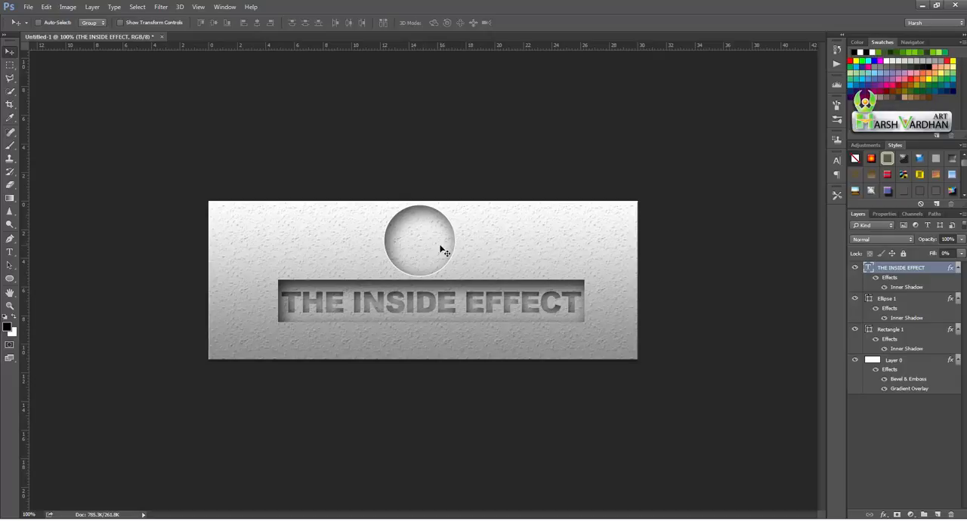
- Add a new layer and draw the Apple logo custom shape, about 64 × 71 px, inside the recessed circle
{"action": "left_click", "coordinate": [938, 515]}
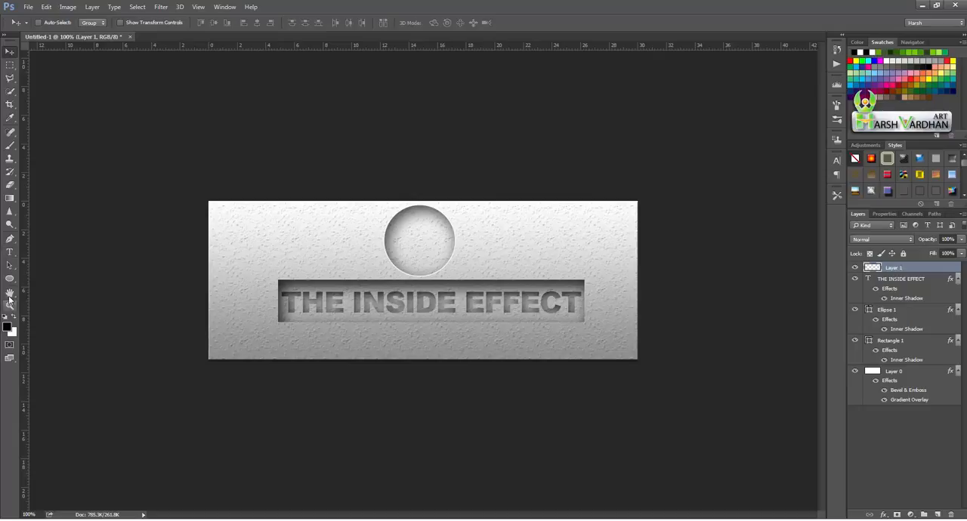
{"action": "left_click_drag", "start_coordinate": [9, 278], "coordinate": [69, 329]}
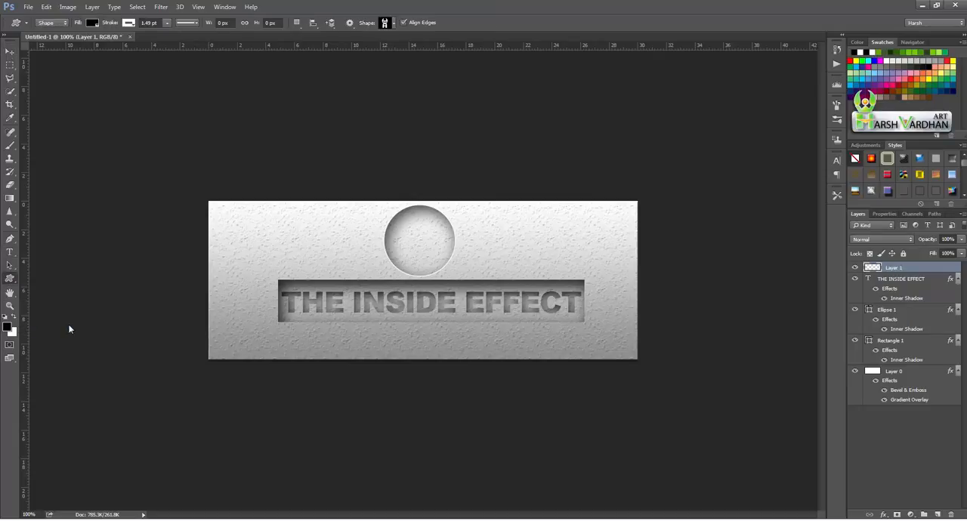
{"action": "left_click", "coordinate": [393, 24]}
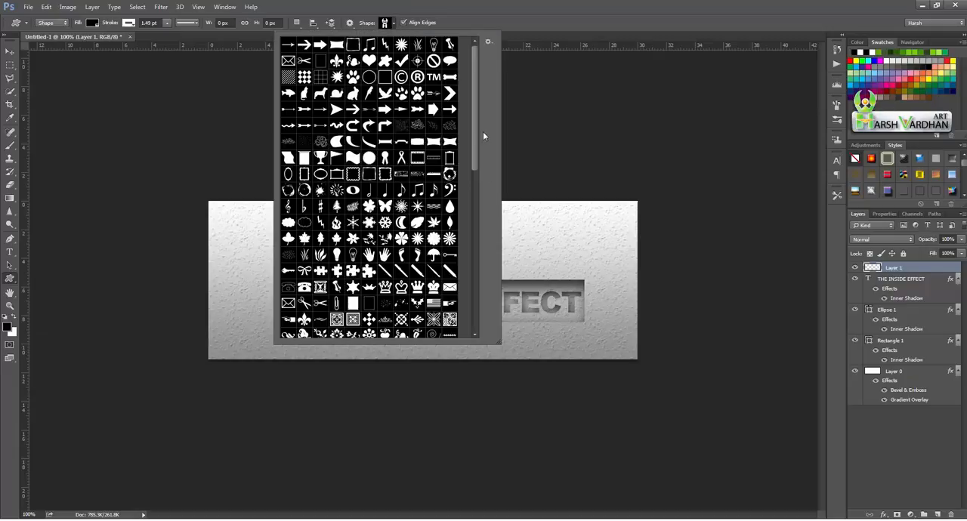
{"action": "left_click_drag", "start_coordinate": [475, 137], "coordinate": [481, 306]}
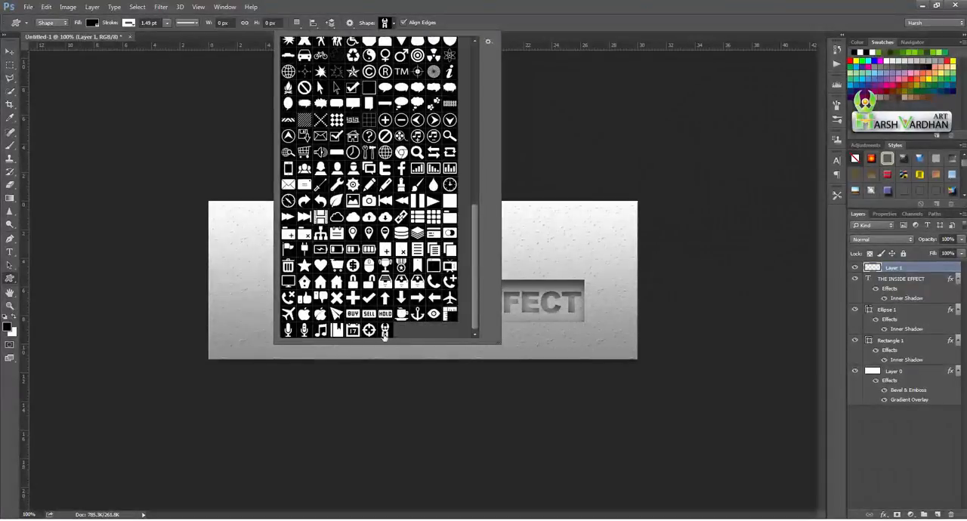
{"action": "left_click", "coordinate": [369, 331]}
{"action": "left_click", "coordinate": [303, 316]}
{"action": "left_click", "coordinate": [588, 3]}
{"action": "left_click_drag", "start_coordinate": [408, 229], "coordinate": [437, 266]}
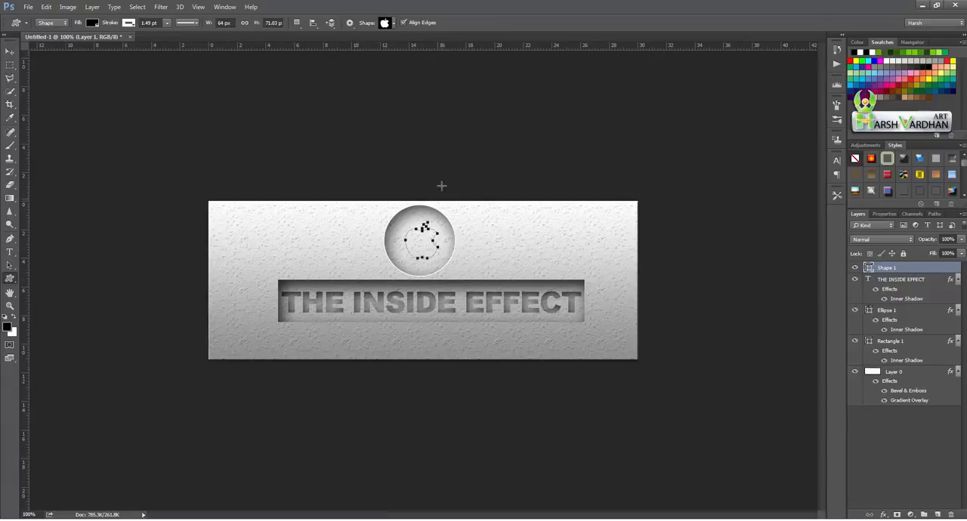
- Set the Apple logo layer's fill opacity to 0% and apply an inner shadow with a 7 px distance and an enlarged size
{"action": "double_click", "coordinate": [939, 271]}
{"action": "left_click", "coordinate": [750, 208]}
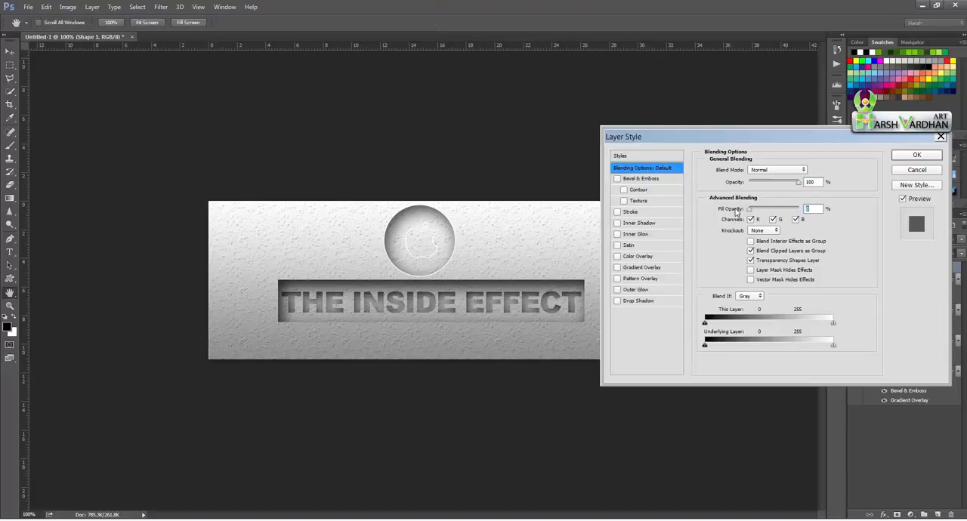
{"action": "left_click", "coordinate": [618, 223]}
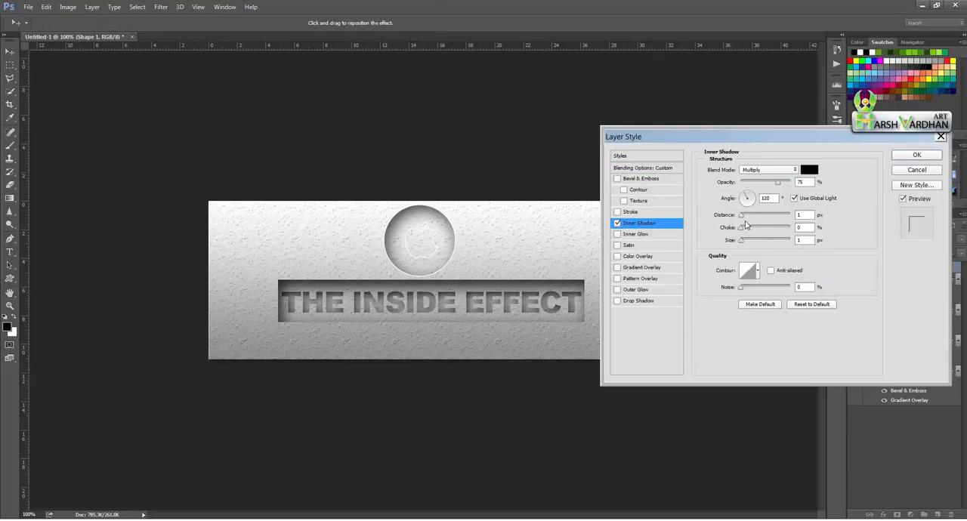
{"action": "left_click_drag", "start_coordinate": [742, 217], "coordinate": [749, 245]}
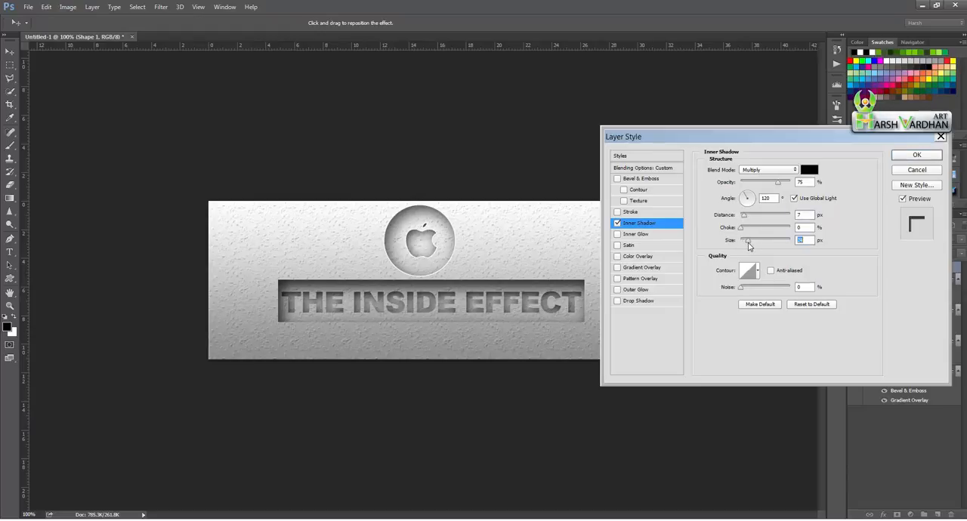
{"action": "left_click", "coordinate": [916, 156]}
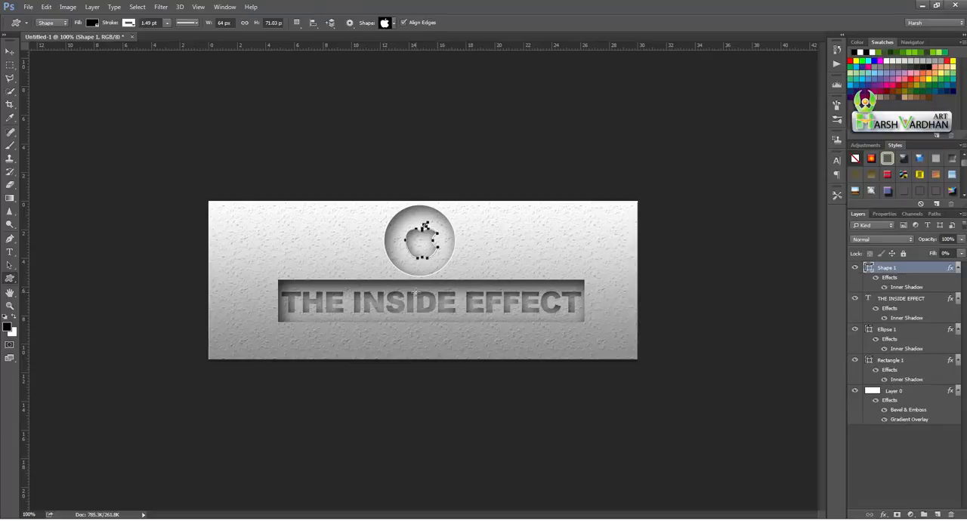
- Nudge the Apple logo to the centre of the circle and the "THE INSIDE EFFECT" text slightly upward within the rectangle
{"action": "left_click_drag", "start_coordinate": [425, 251], "coordinate": [426, 253], "text": "ctrl"}
{"action": "key", "text": "v"}
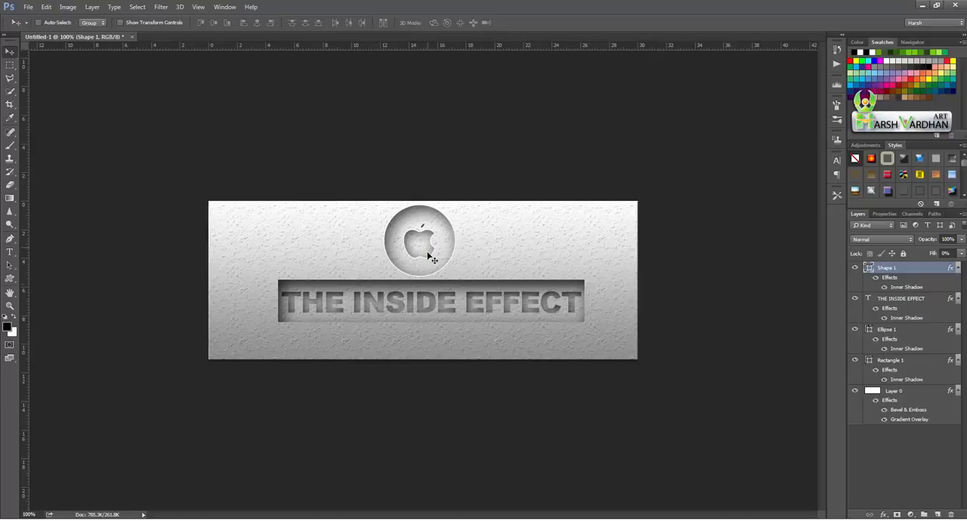
{"action": "left_click", "coordinate": [881, 306]}
{"action": "left_click_drag", "start_coordinate": [443, 313], "coordinate": [444, 310]}
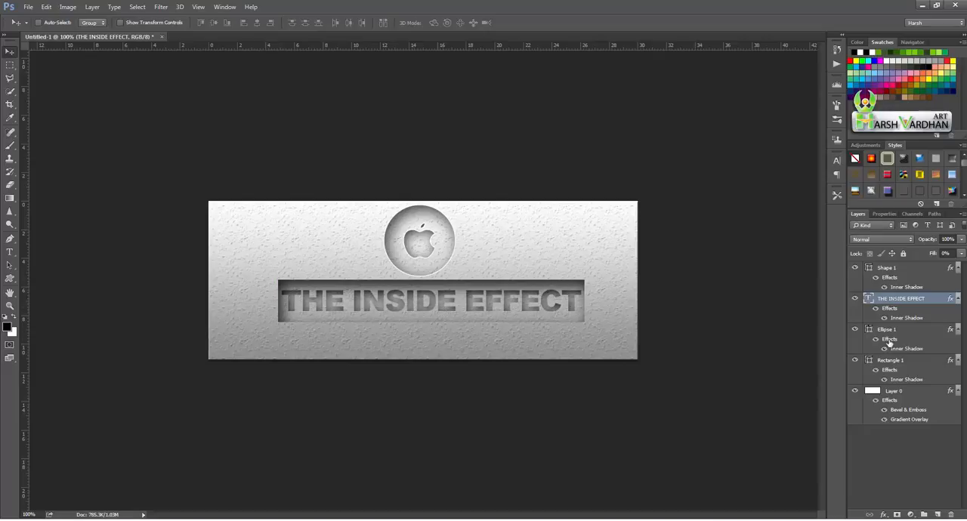
- Collapse the effects lists of the Shape 1, THE INSIDE EFFECT, Ellipse 1 and Layer 0 layers, and select Rectangle 1
{"action": "left_click", "coordinate": [957, 268]}
{"action": "left_click", "coordinate": [958, 280]}
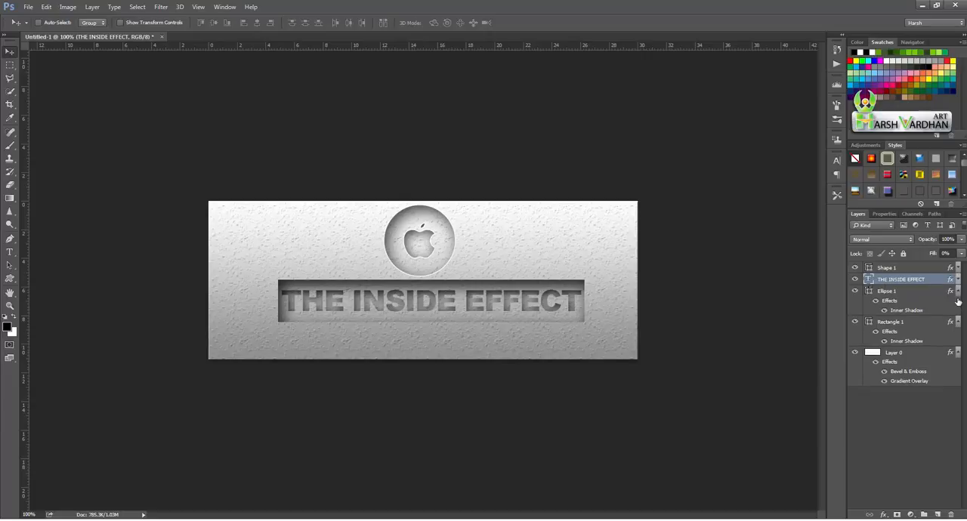
{"action": "left_click", "coordinate": [958, 293]}
{"action": "left_click", "coordinate": [955, 304]}
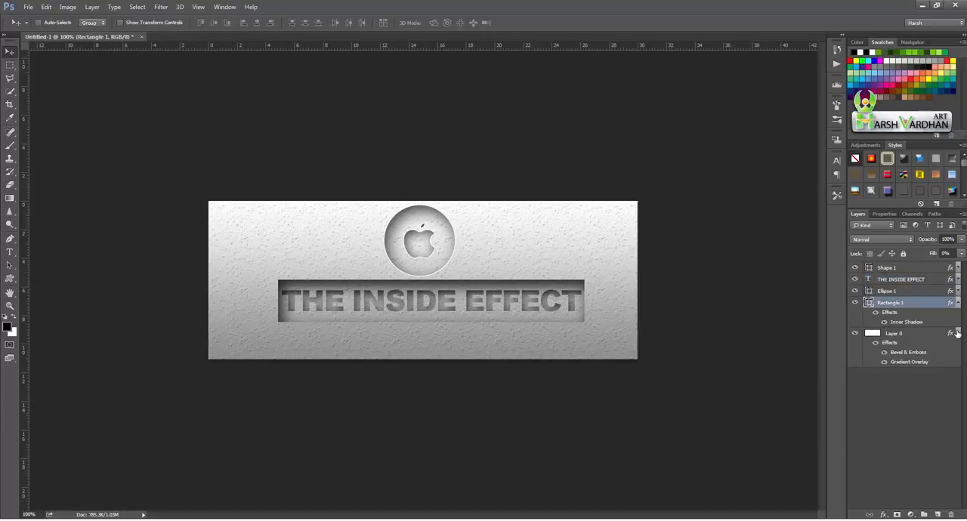
{"action": "left_click", "coordinate": [958, 334]}
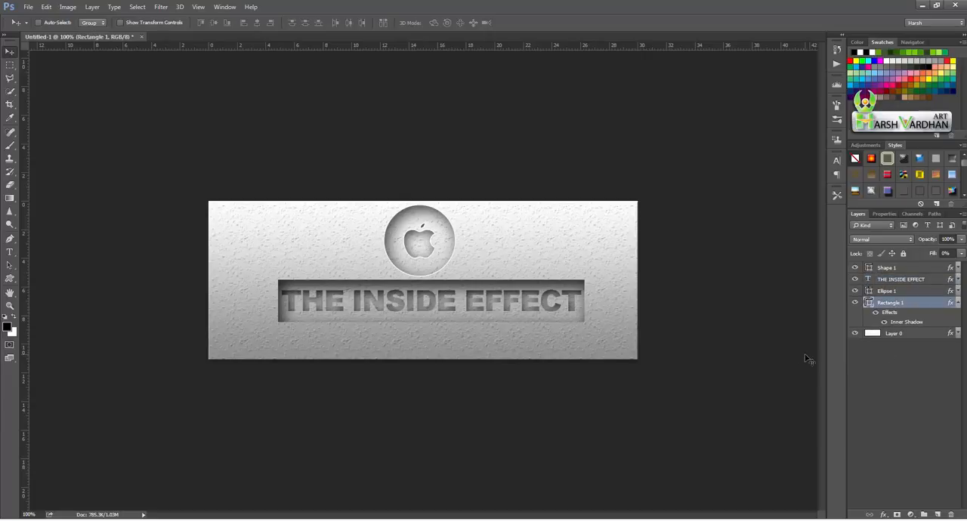